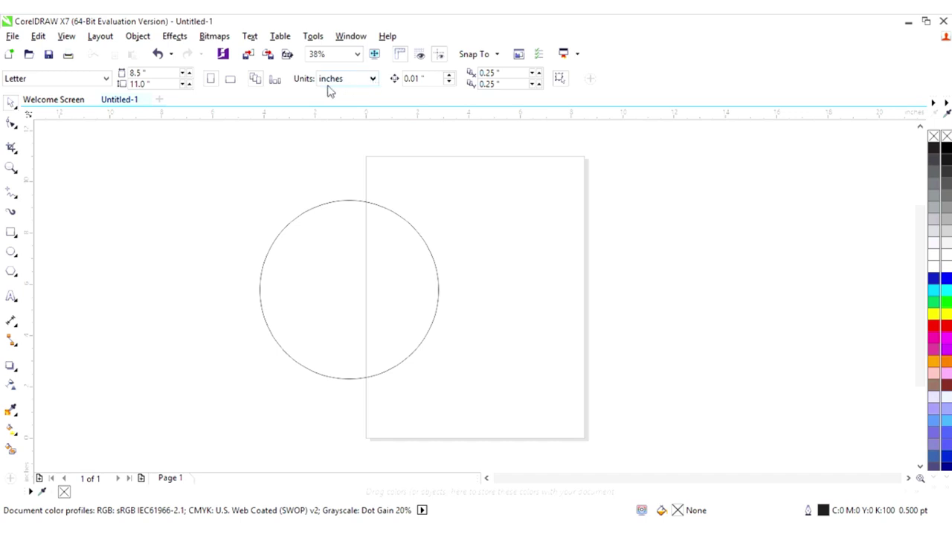
Step: Set the document units to pixels and resize the existing circle to 700 px wide by 700 px high
{"action": "left_click", "coordinate": [372, 80]}
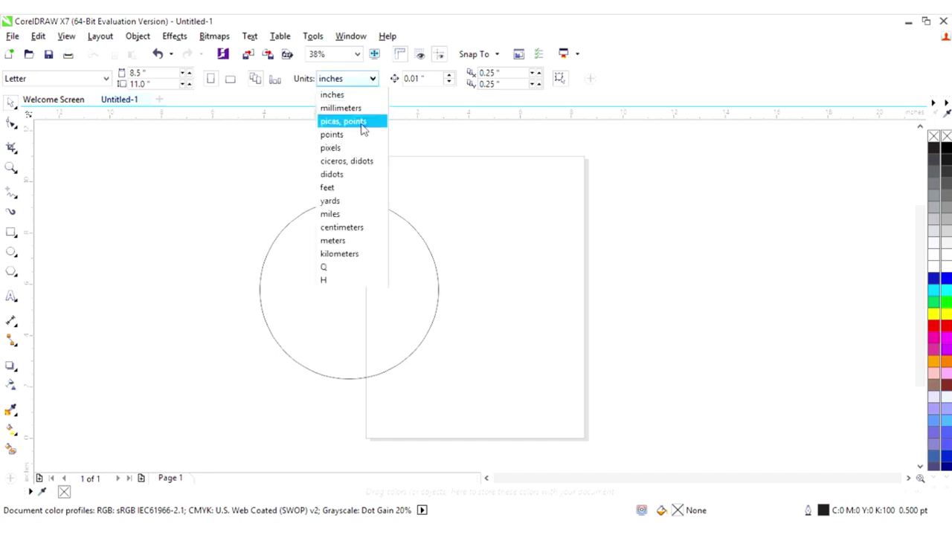
{"action": "left_click", "coordinate": [357, 148]}
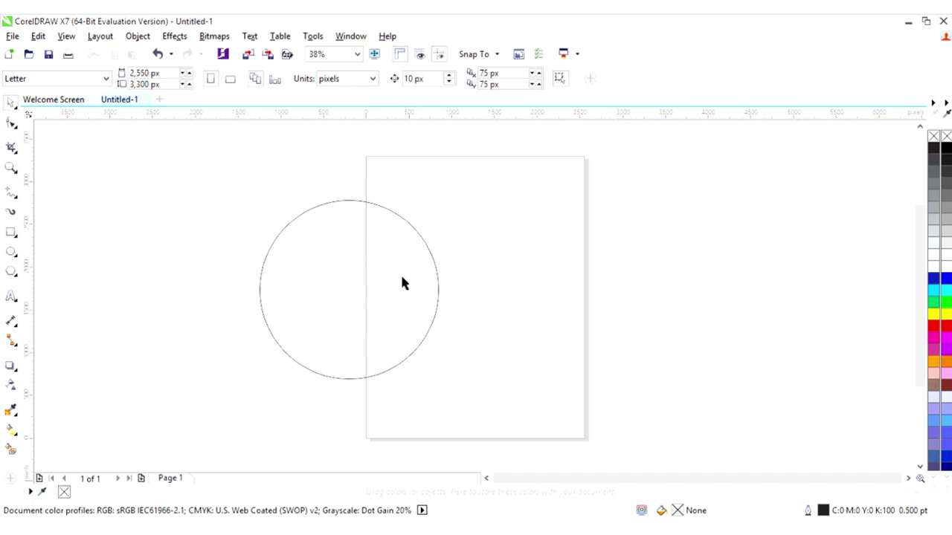
{"action": "left_click", "coordinate": [364, 309]}
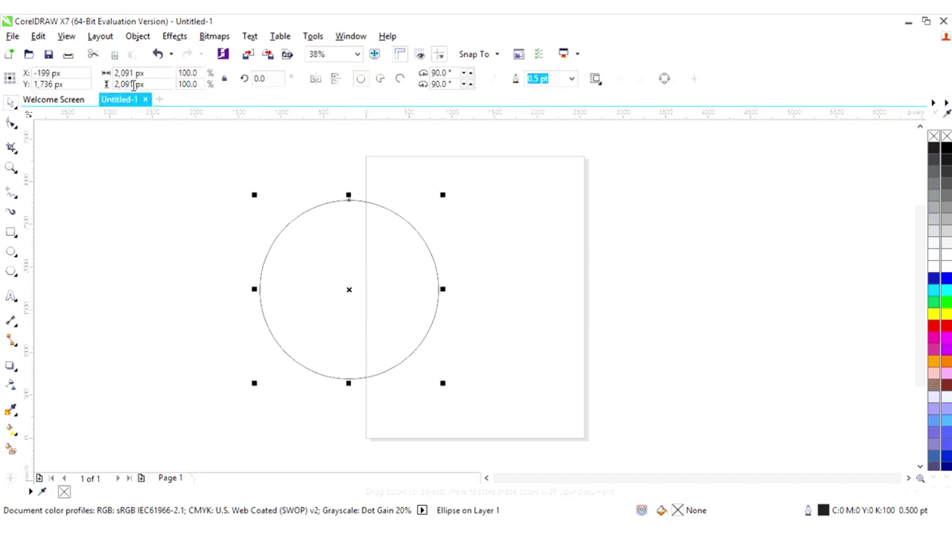
{"action": "double_click", "coordinate": [133, 72]}
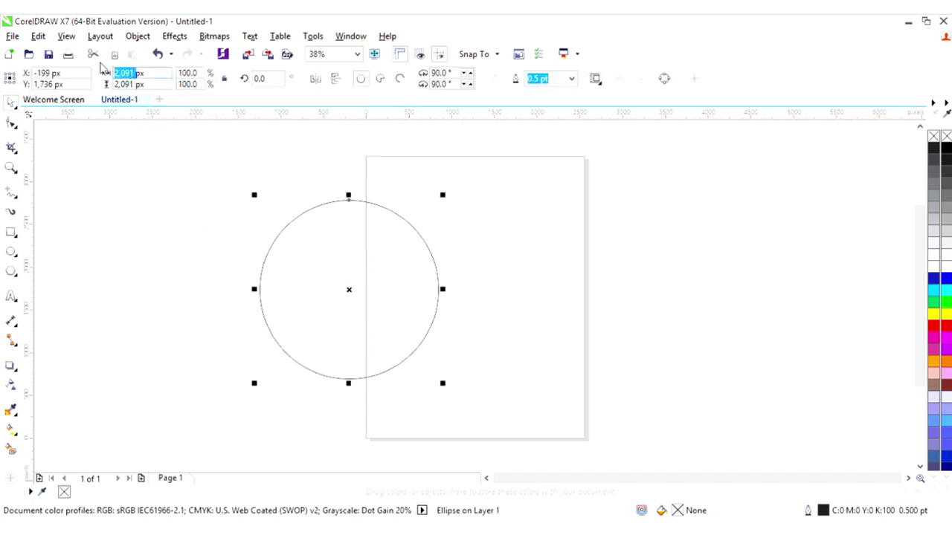
{"action": "type", "text": "700"}
{"action": "double_click", "coordinate": [122, 84]}
{"action": "type", "text": "700"}
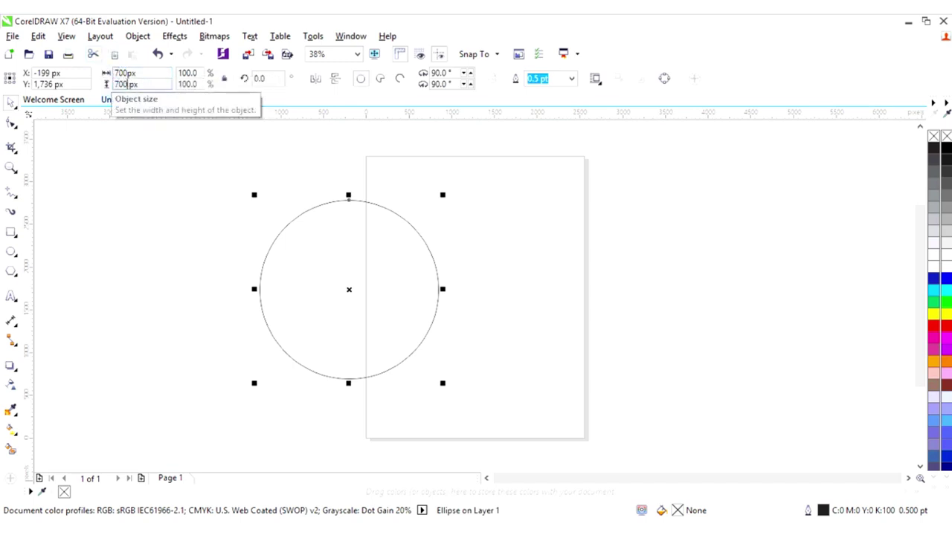
{"action": "key", "text": "Return"}
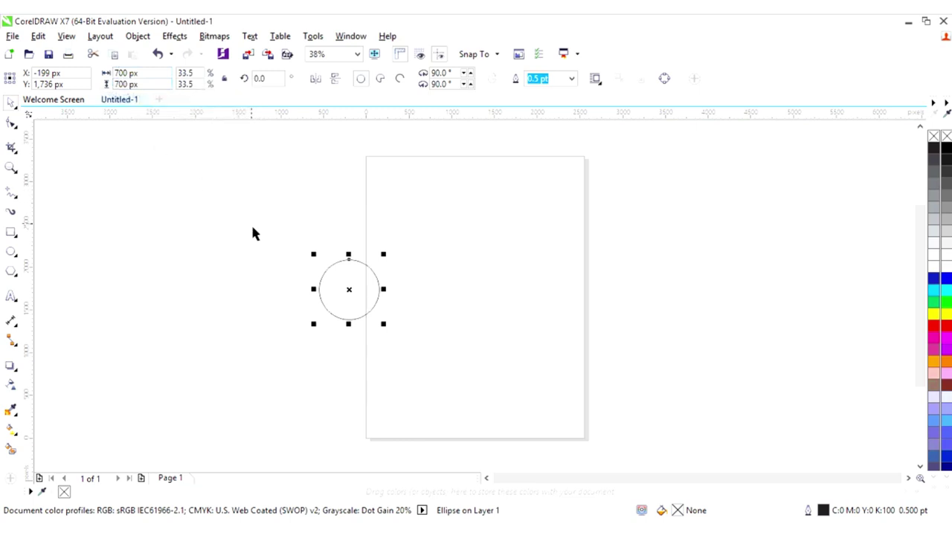
Step: Move the circle fully onto the page and draw a separate circle about 250 px in diameter off the page's left edge
{"action": "scroll", "coordinate": [345, 285], "scroll_direction": "up", "scroll_amount": 3}
{"action": "left_click_drag", "start_coordinate": [346, 283], "coordinate": [539, 269]}
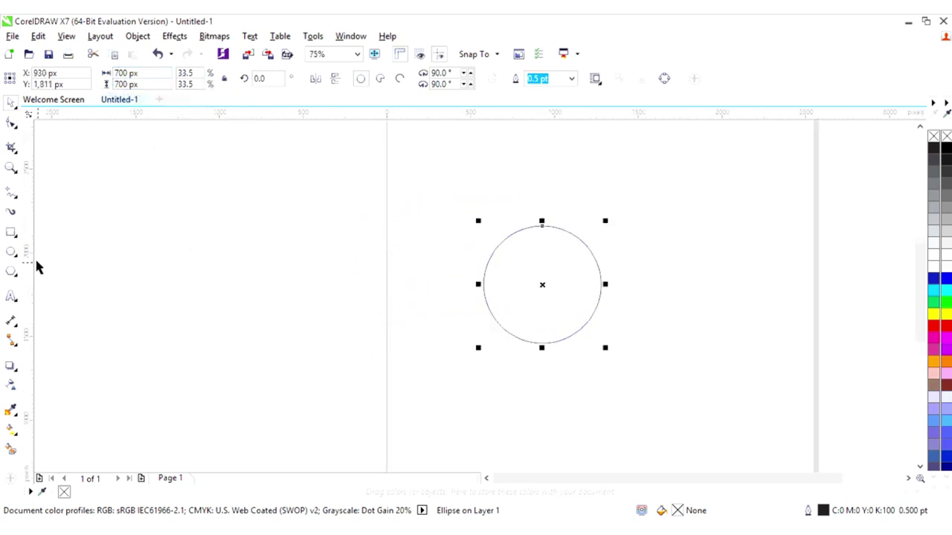
{"action": "left_click", "coordinate": [13, 253]}
{"action": "left_click_drag", "start_coordinate": [252, 250], "coordinate": [295, 282]}
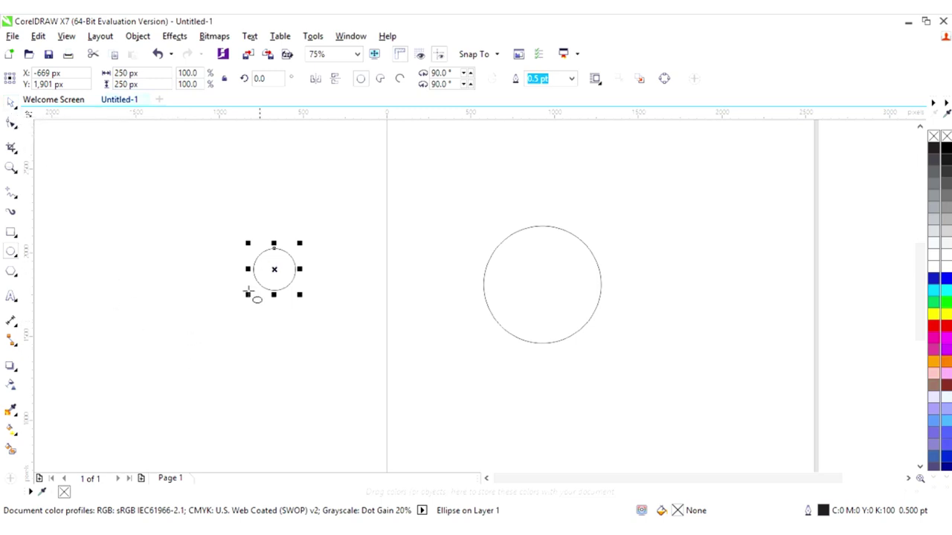
Step: Align the centers of the small and large circles horizontally and vertically so they are concentric, keeping the large circle in place
{"action": "left_click", "coordinate": [12, 104]}
{"action": "left_click", "coordinate": [313, 285]}
{"action": "left_click", "coordinate": [288, 275]}
{"action": "left_click", "coordinate": [513, 281]}
{"action": "key", "text": "ctrl+a"}
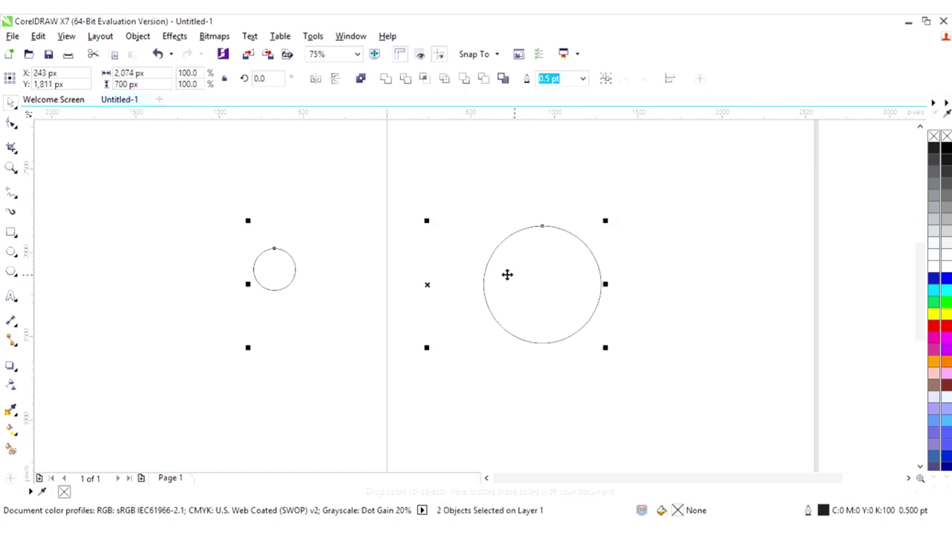
{"action": "key", "text": "e"}
{"action": "key", "text": "c"}
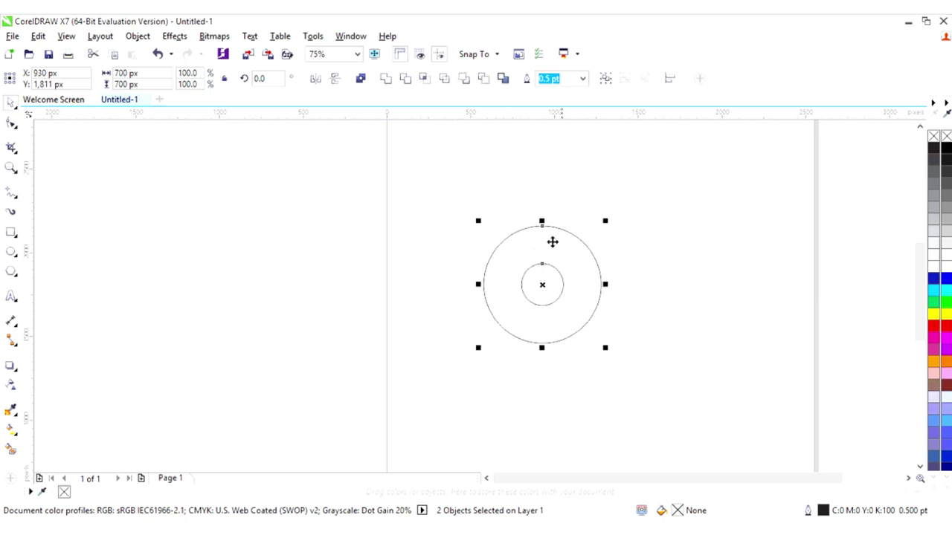
{"action": "scroll", "coordinate": [561, 300], "scroll_direction": "up", "scroll_amount": 4}
{"action": "scroll", "coordinate": [561, 300], "scroll_direction": "down", "scroll_amount": 2}
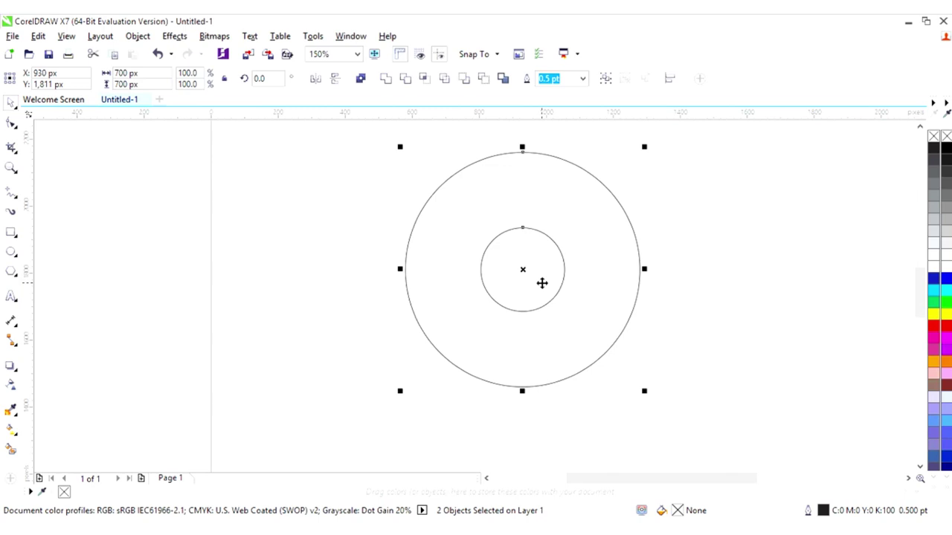
{"action": "left_click", "coordinate": [692, 339]}
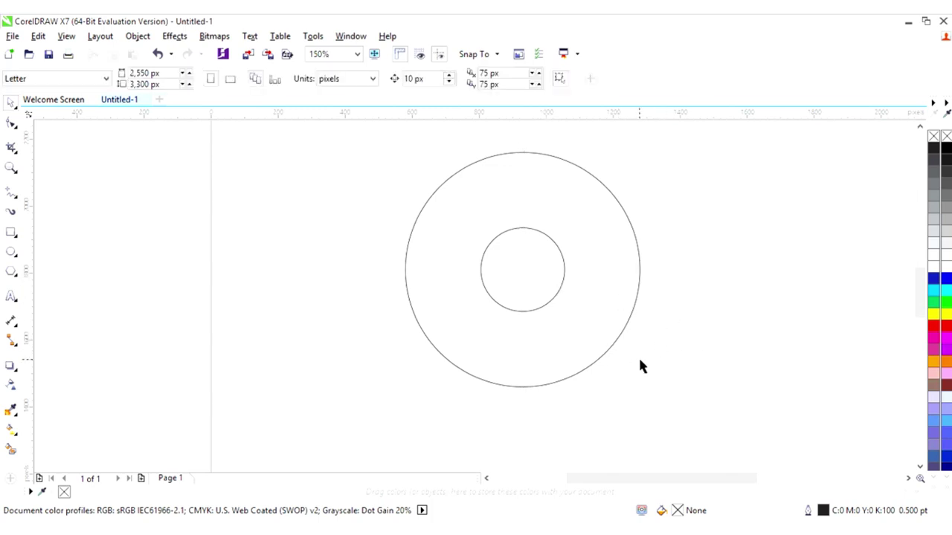
Step: Create a 475 px scaled copy of the inner circle, enlarged up and to the right to reach the outer circle's top level
{"action": "left_click", "coordinate": [539, 277]}
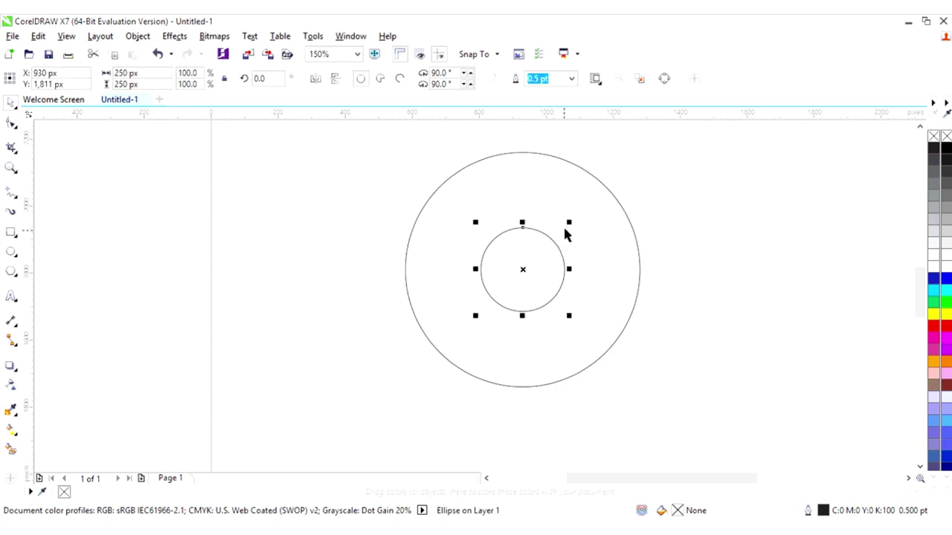
{"action": "left_click_drag", "start_coordinate": [569, 222], "coordinate": [641, 144]}
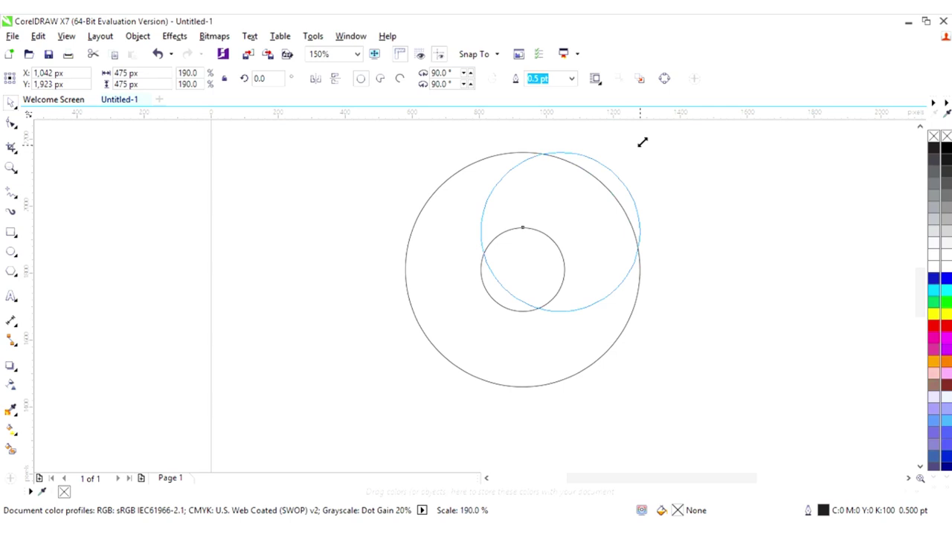
{"action": "left_click_drag", "start_coordinate": [644, 147], "coordinate": [644, 147]}
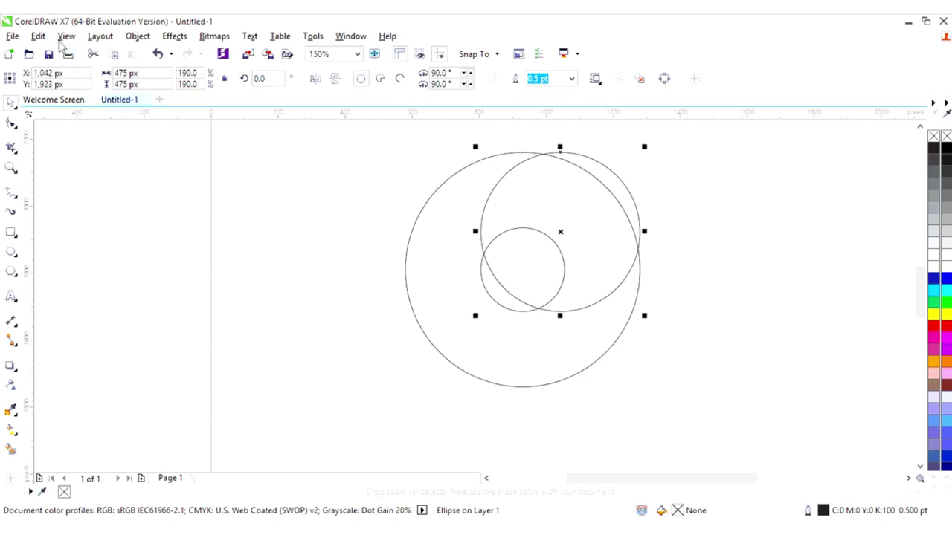
Step: Center the 475 px circle horizontally on the large circle so it touches the outer circle's top and the inner circle's bottom
{"action": "left_click", "coordinate": [63, 37]}
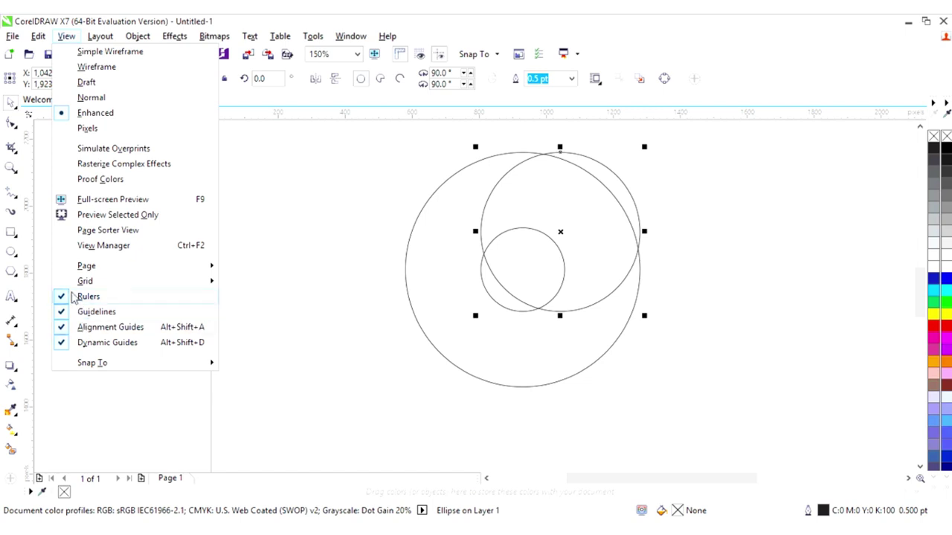
{"action": "left_click", "coordinate": [264, 266]}
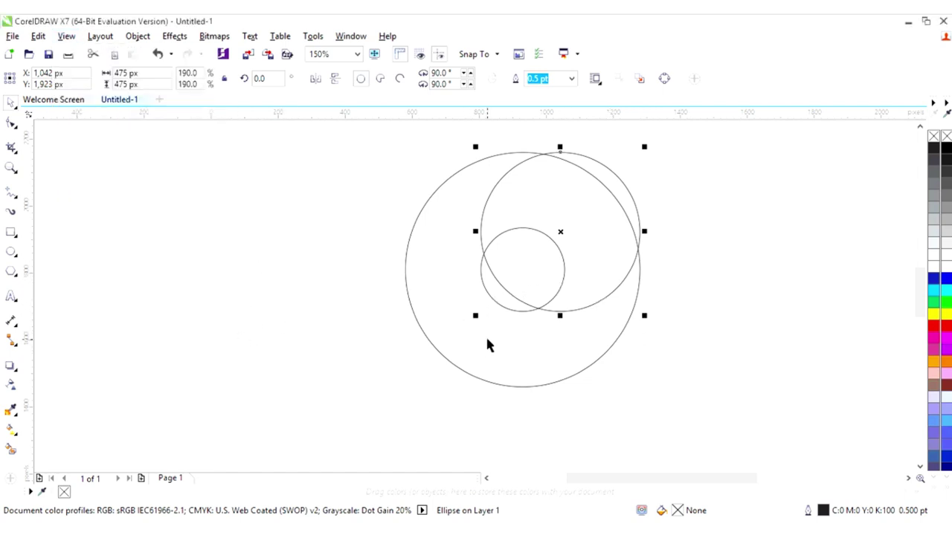
{"action": "left_click", "coordinate": [501, 353], "text": "shift"}
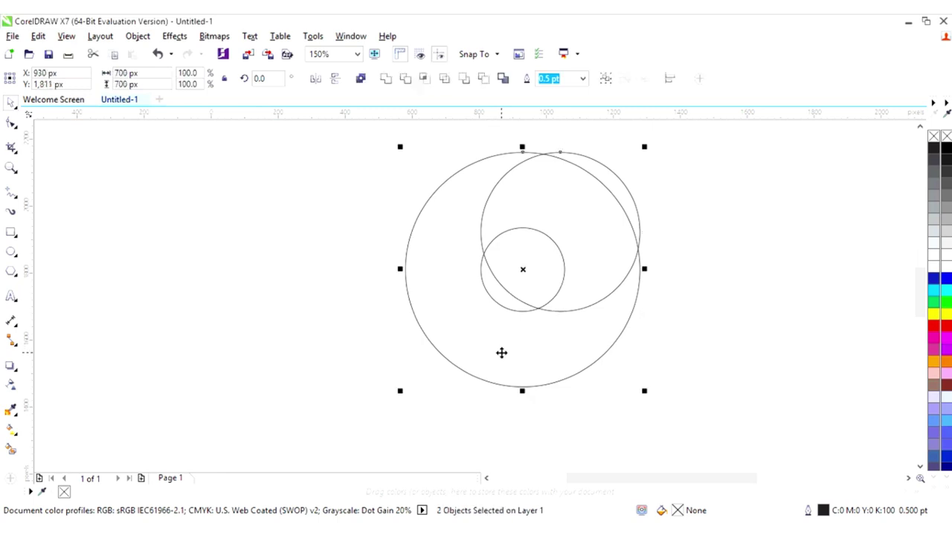
{"action": "key", "text": "c"}
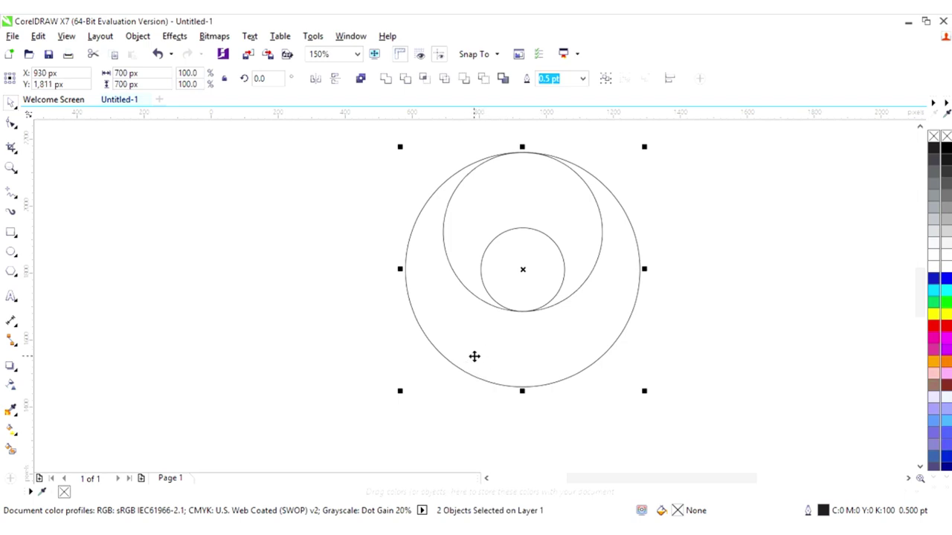
{"action": "left_click", "coordinate": [336, 330]}
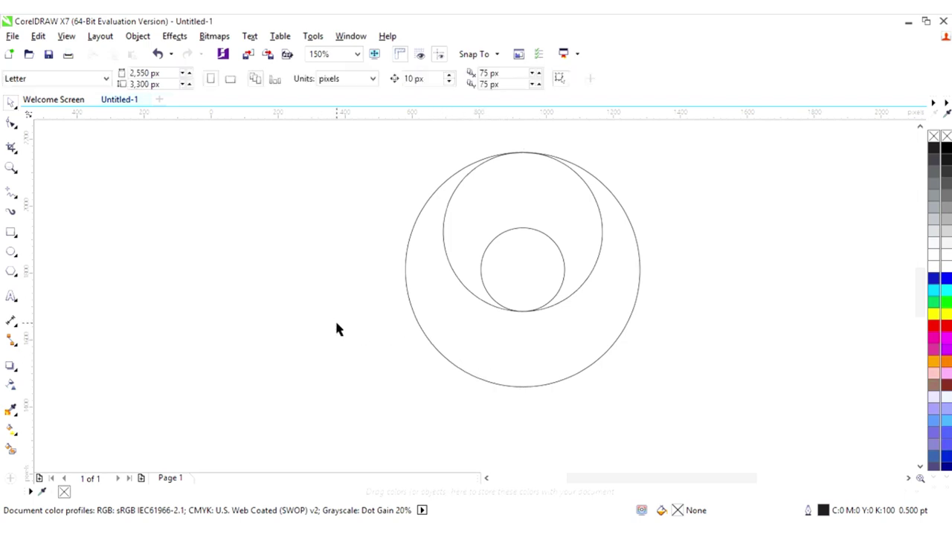
Step: Duplicate the 475 px circle straight down so the copy touches the inner circle's top and the outer circle's bottom
{"action": "left_click", "coordinate": [598, 215]}
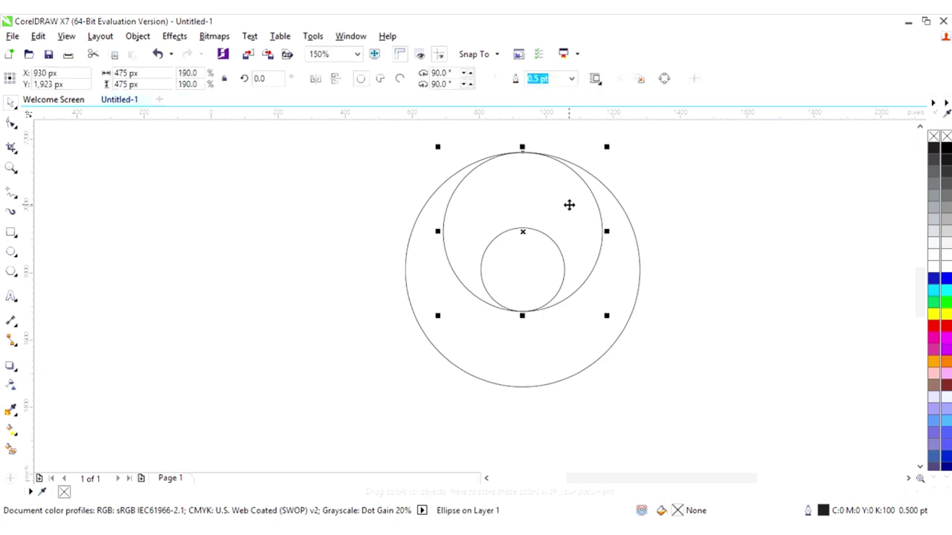
{"action": "left_click_drag", "start_coordinate": [569, 204], "coordinate": [577, 277]}
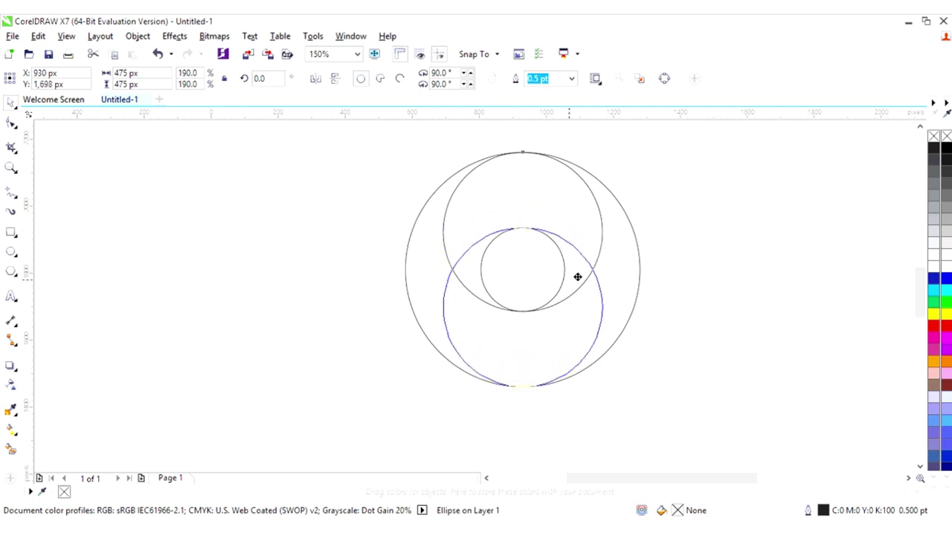
{"action": "left_click_drag", "start_coordinate": [577, 276], "coordinate": [577, 276]}
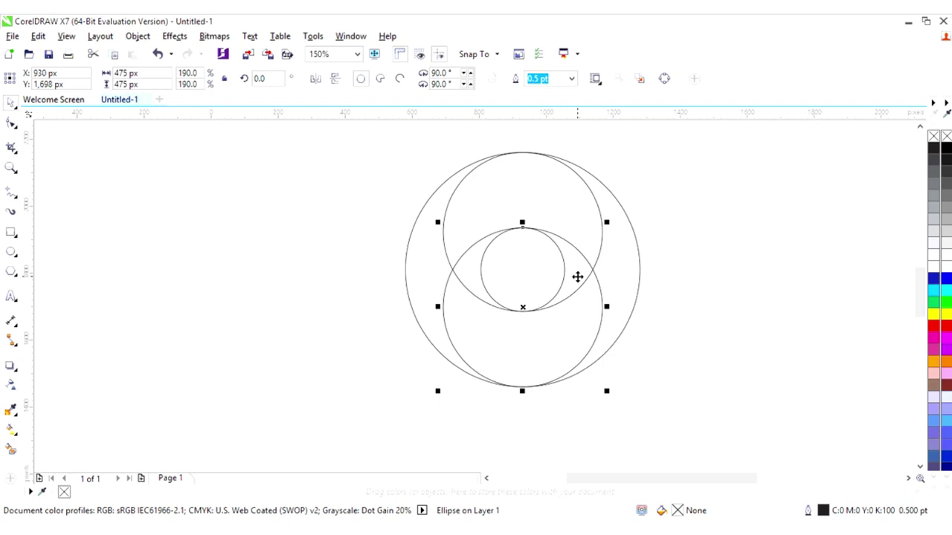
Step: Make a copy of the two 475 px circles rotated about 90 degrees clockwise around their shared center
{"action": "left_click", "coordinate": [565, 206], "text": "shift"}
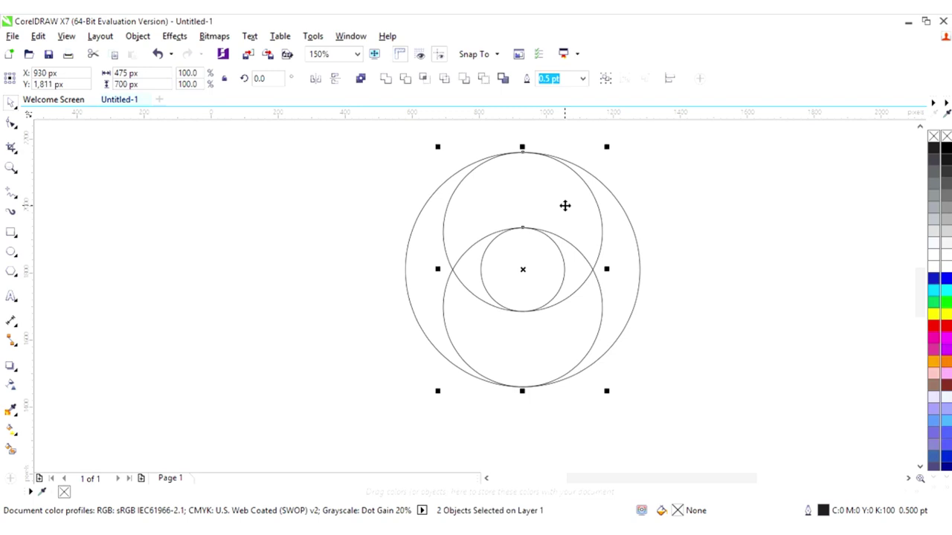
{"action": "left_click", "coordinate": [565, 206]}
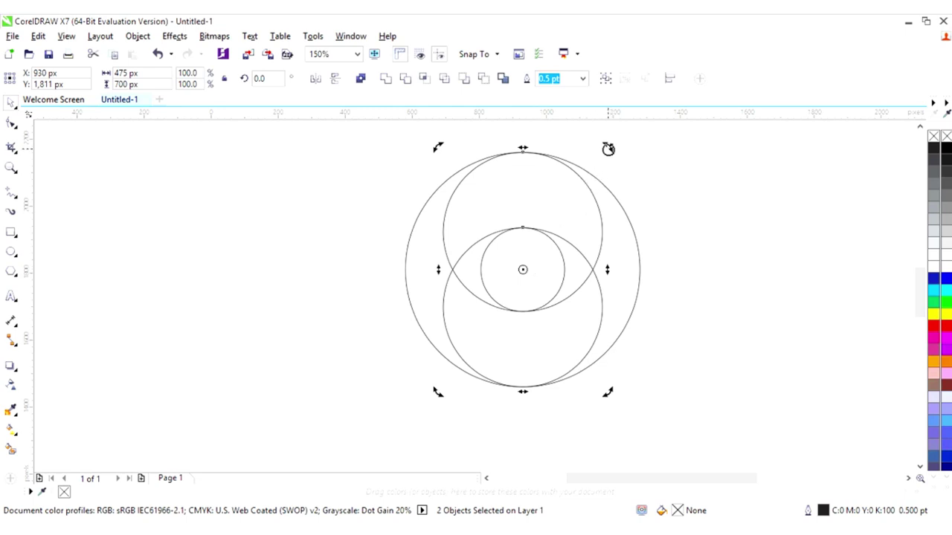
{"action": "left_click_drag", "start_coordinate": [608, 148], "coordinate": [627, 343]}
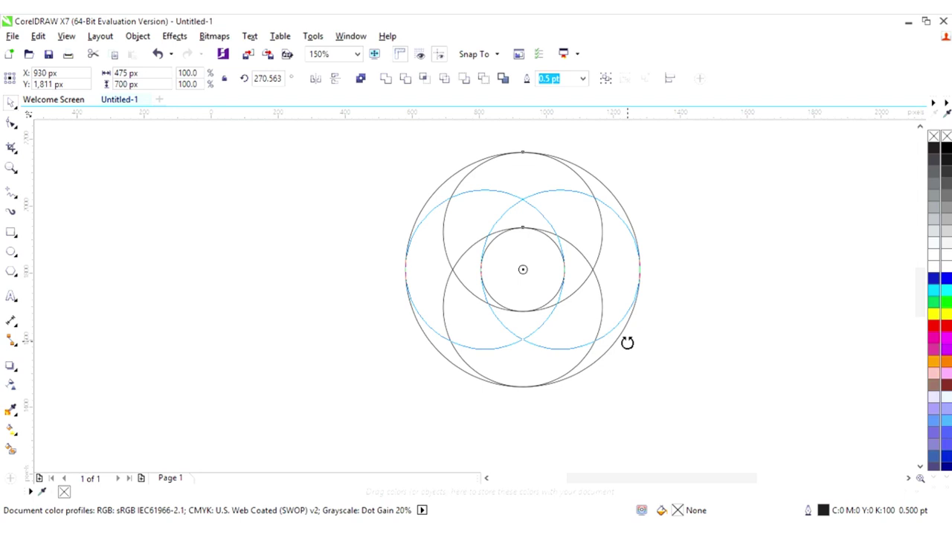
{"action": "left_click_drag", "start_coordinate": [627, 343], "coordinate": [627, 341]}
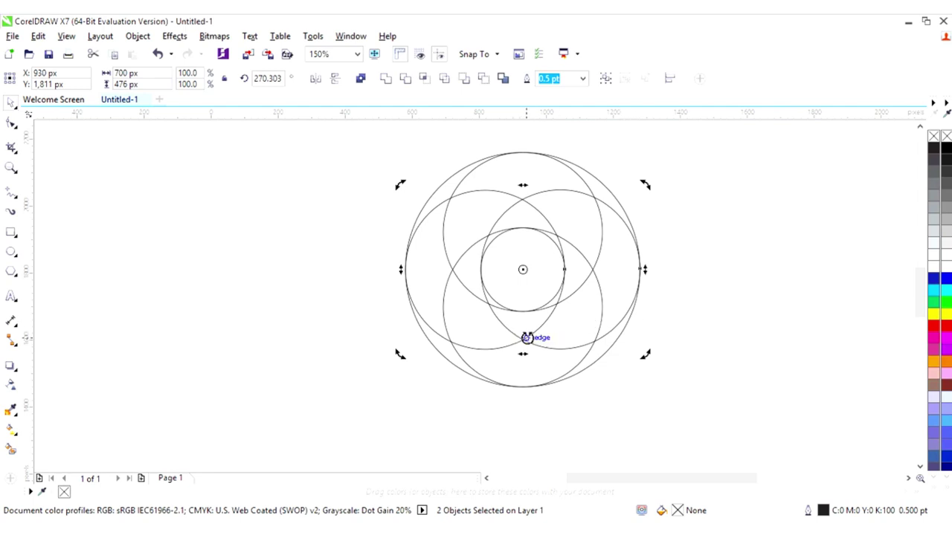
{"action": "left_click", "coordinate": [368, 338]}
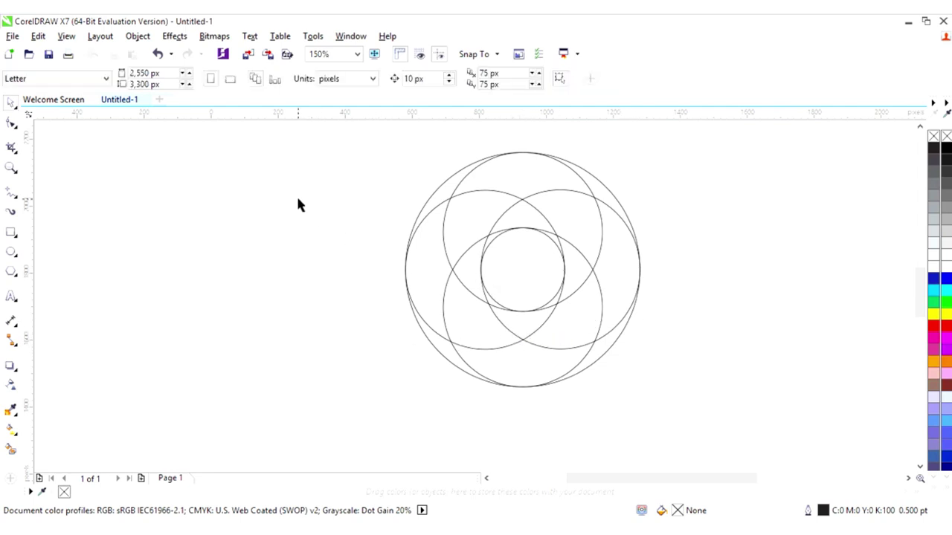
Step: Resize the central small circle to 251 px wide by 251 px high
{"action": "left_click_drag", "start_coordinate": [447, 277], "coordinate": [580, 320]}
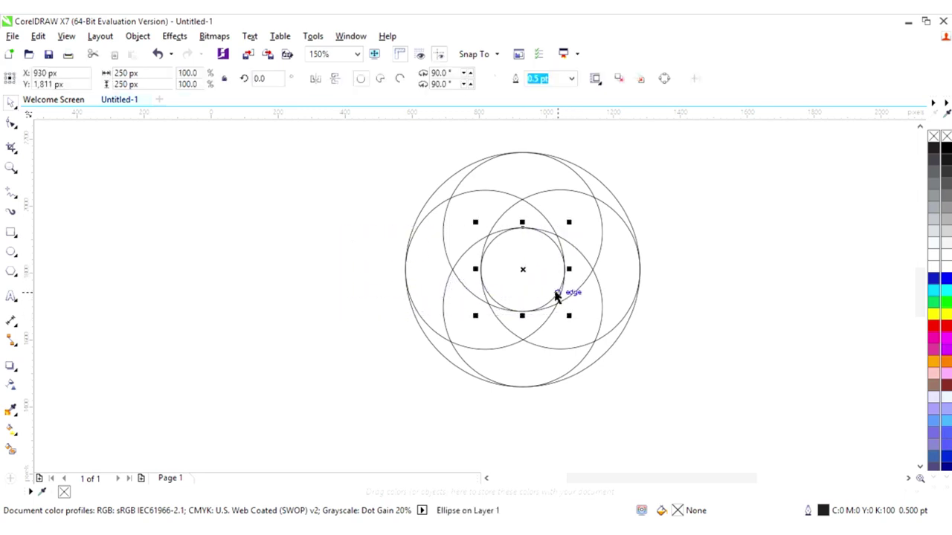
{"action": "left_click", "coordinate": [127, 73]}
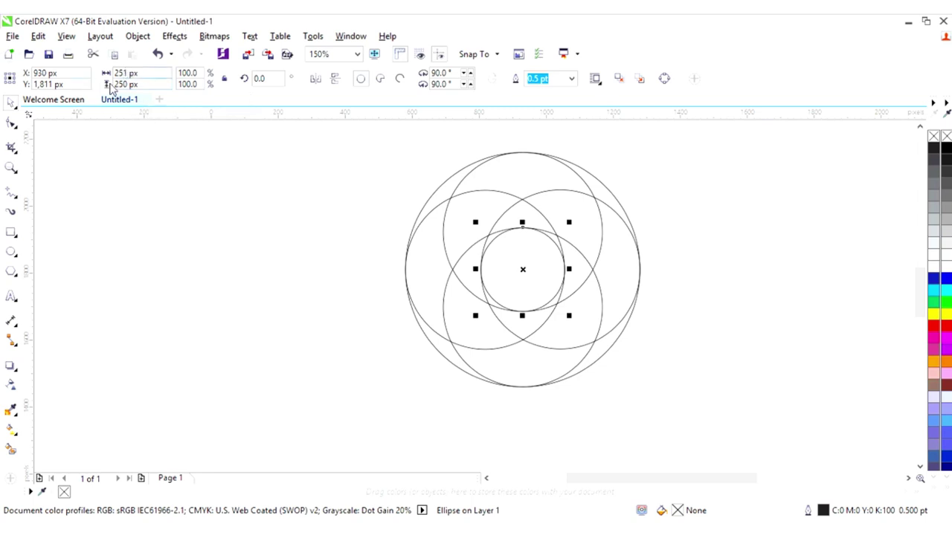
{"action": "key", "text": "Return"}
{"action": "left_click", "coordinate": [698, 418]}
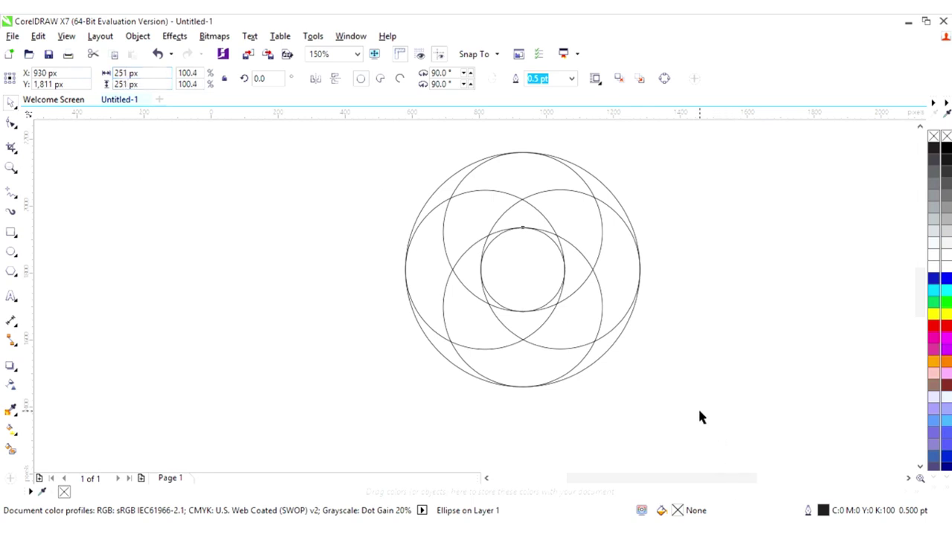
Step: Resize the large outer circle to 699 px wide by 699 px high
{"action": "left_click", "coordinate": [608, 200]}
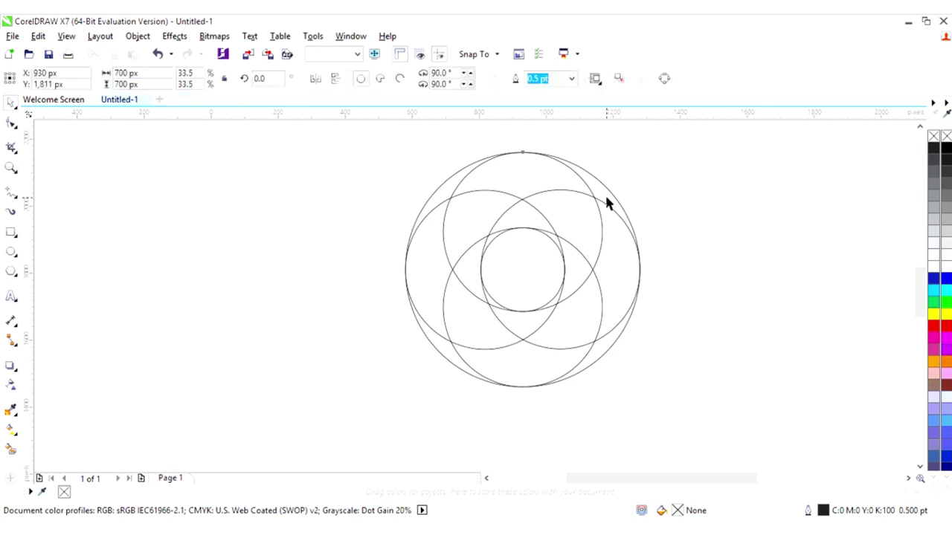
{"action": "left_click", "coordinate": [122, 73]}
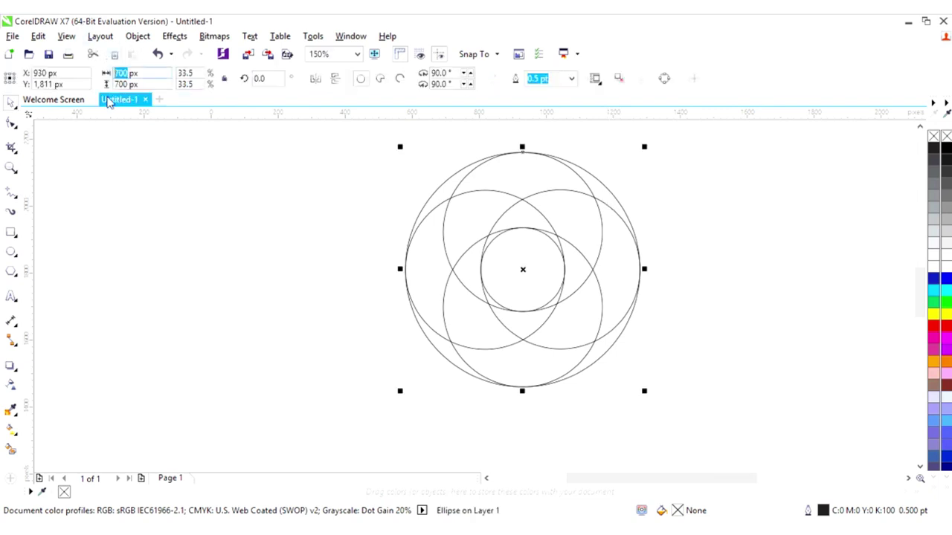
{"action": "type", "text": "699"}
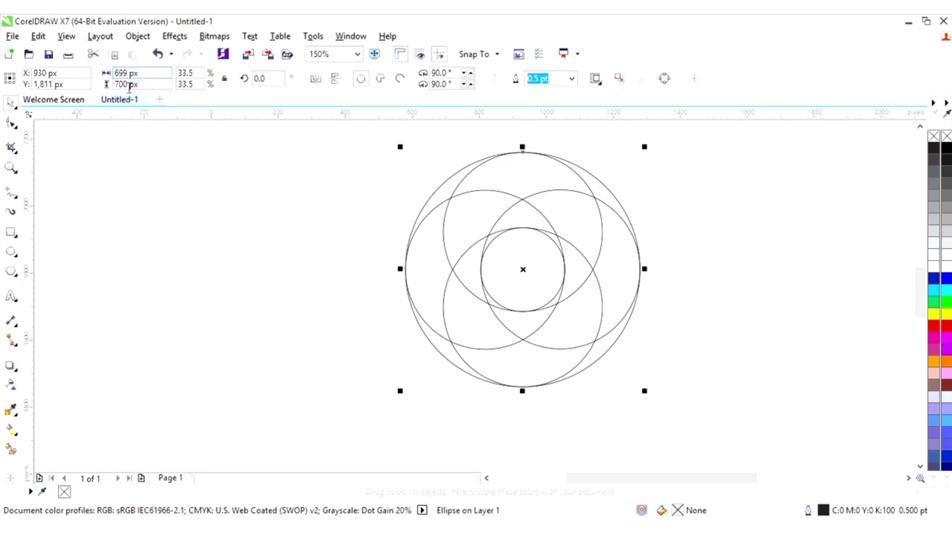
{"action": "left_click", "coordinate": [127, 84]}
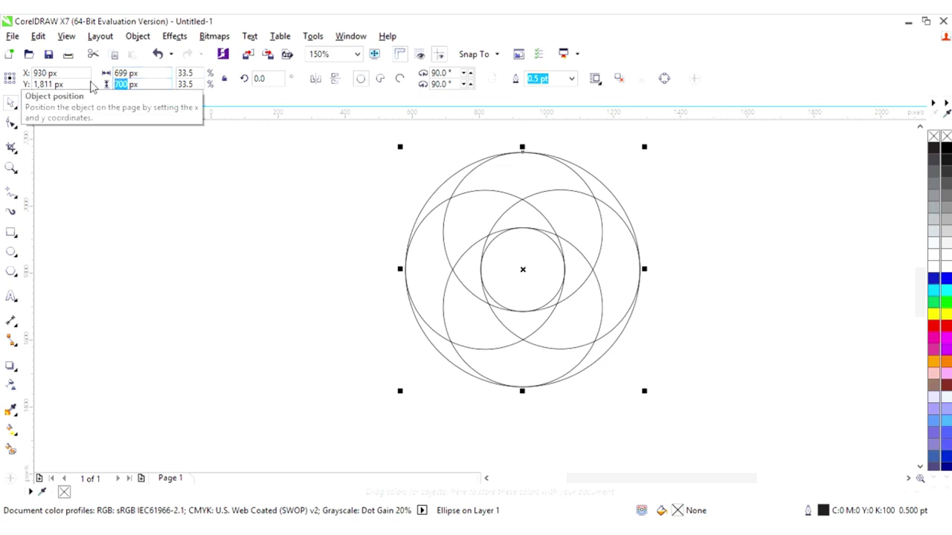
{"action": "type", "text": "699"}
{"action": "key", "text": "Return"}
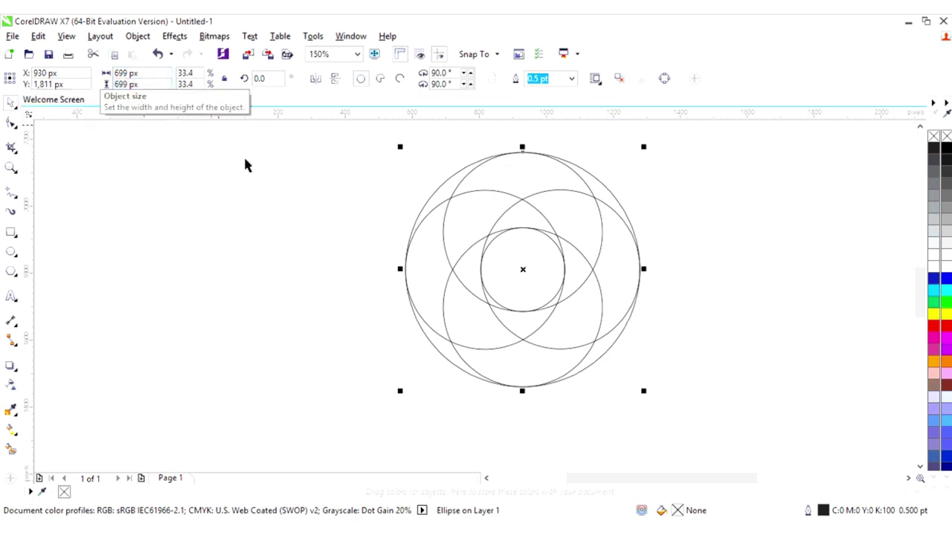
{"action": "left_click", "coordinate": [680, 323]}
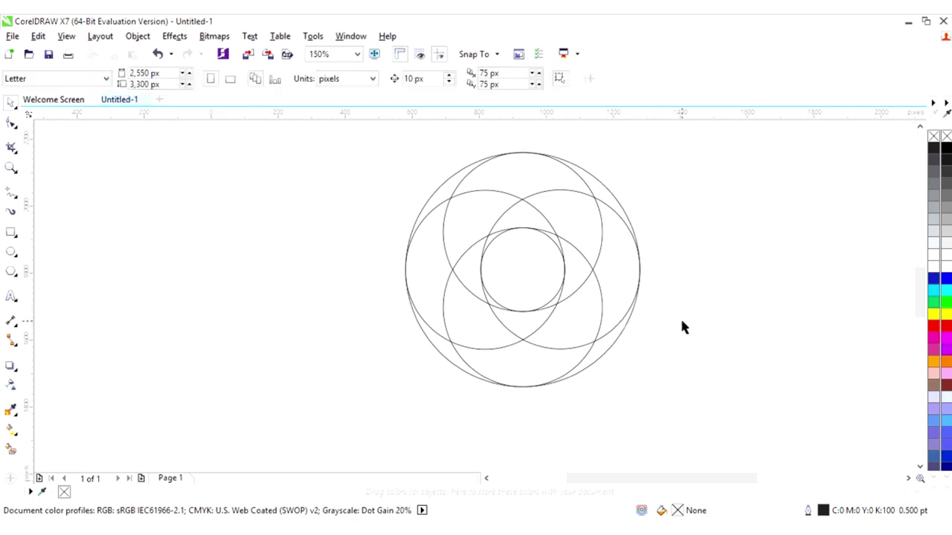
Step: Use Virtual Segment Delete to remove the right circle's upper-left arc crossing the inside of the left circle
{"action": "left_click", "coordinate": [15, 153]}
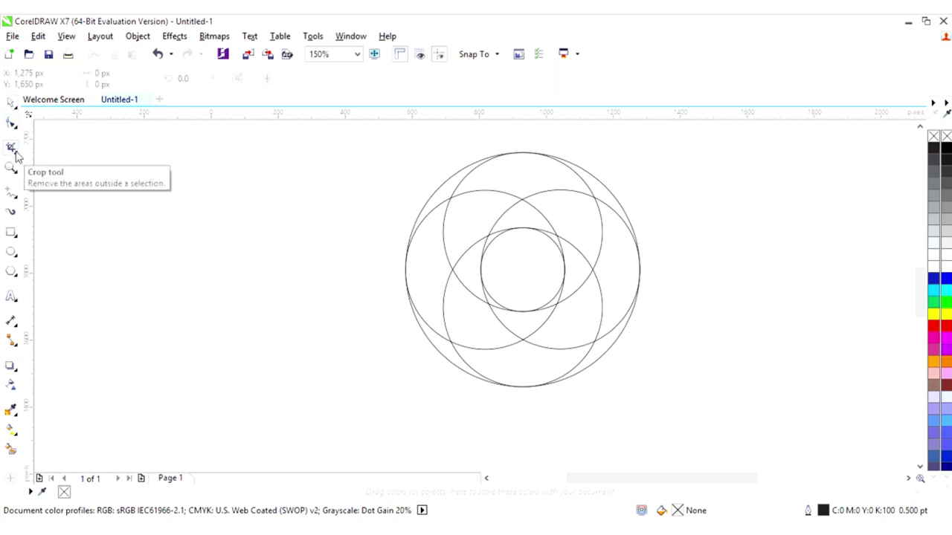
{"action": "left_click", "coordinate": [16, 153]}
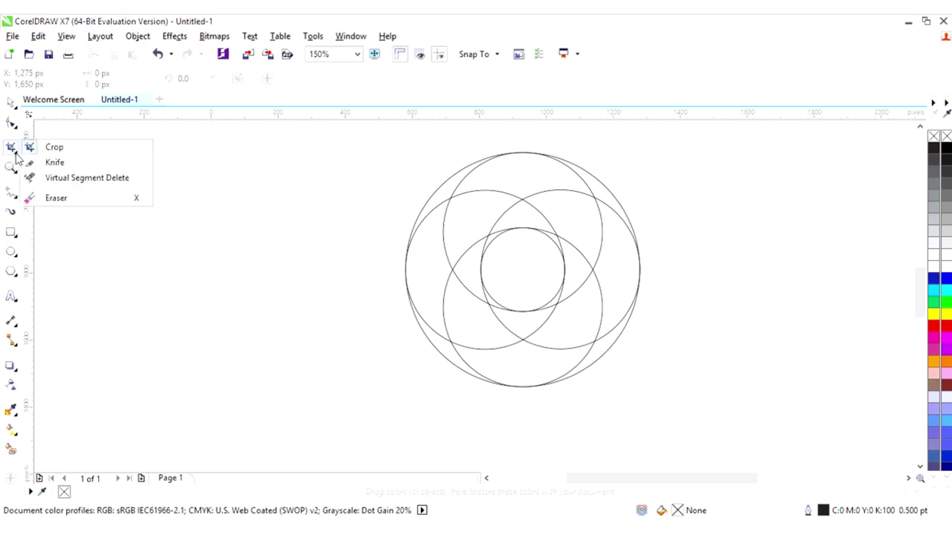
{"action": "left_click", "coordinate": [74, 183]}
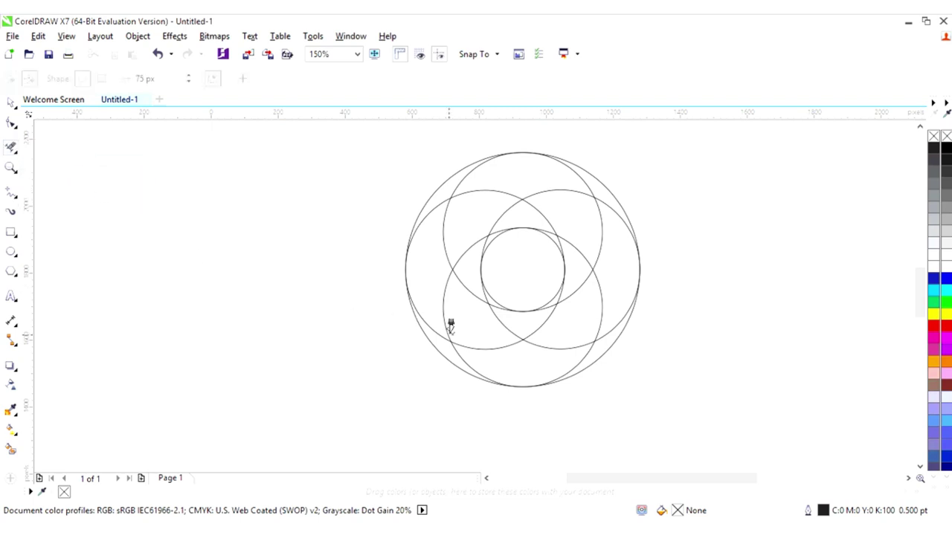
{"action": "scroll", "coordinate": [472, 320], "scroll_direction": "up", "scroll_amount": 2}
{"action": "scroll", "coordinate": [494, 268], "scroll_direction": "down", "scroll_amount": 2}
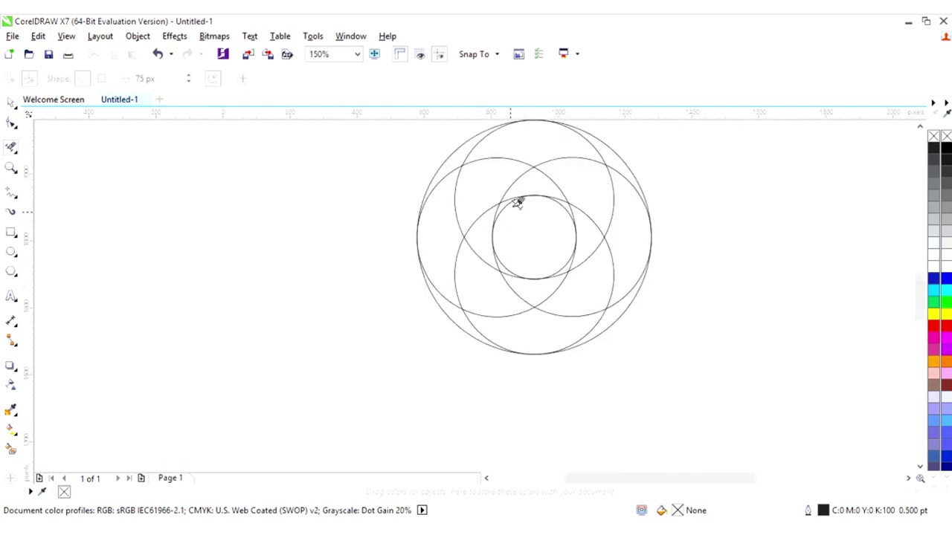
{"action": "left_click_drag", "start_coordinate": [512, 184], "coordinate": [555, 191]}
{"action": "scroll", "coordinate": [552, 187], "scroll_direction": "up", "scroll_amount": 2}
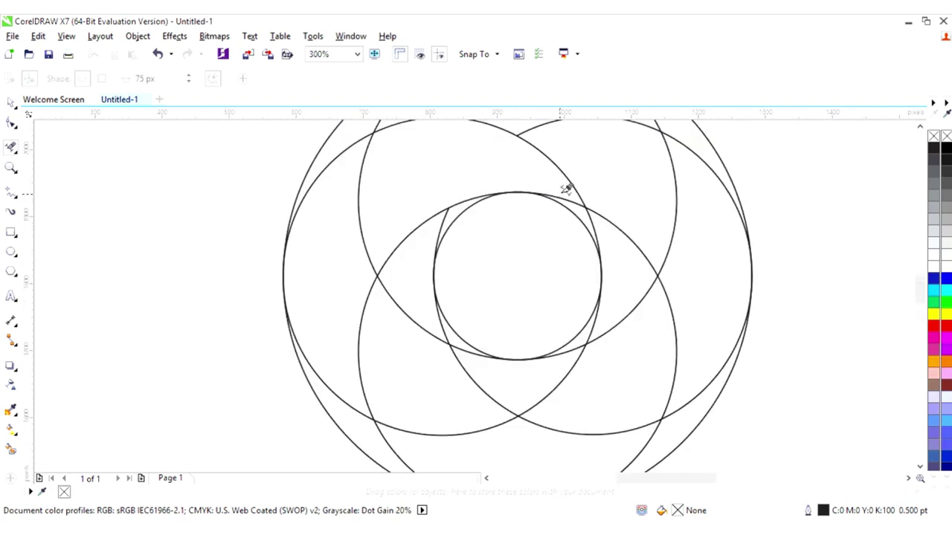
Step: Delete the top circle's overlapping left arcs, the left circle's lower-left arcs and the bottom circle's short arc at the central circle's upper right
{"action": "left_click_drag", "start_coordinate": [345, 191], "coordinate": [372, 186]}
{"action": "left_click", "coordinate": [355, 408]}
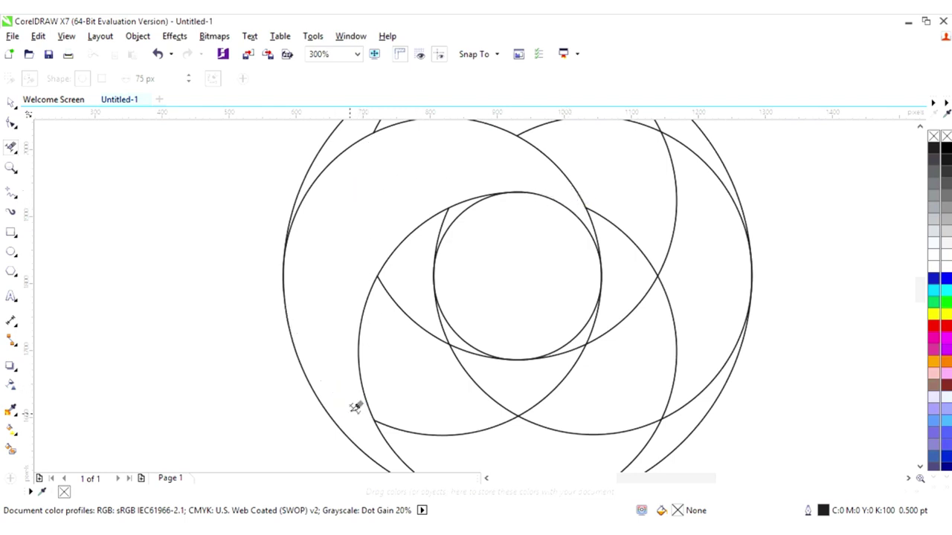
{"action": "left_click_drag", "start_coordinate": [408, 298], "coordinate": [414, 348]}
{"action": "scroll", "coordinate": [469, 431], "scroll_direction": "down", "scroll_amount": 2}
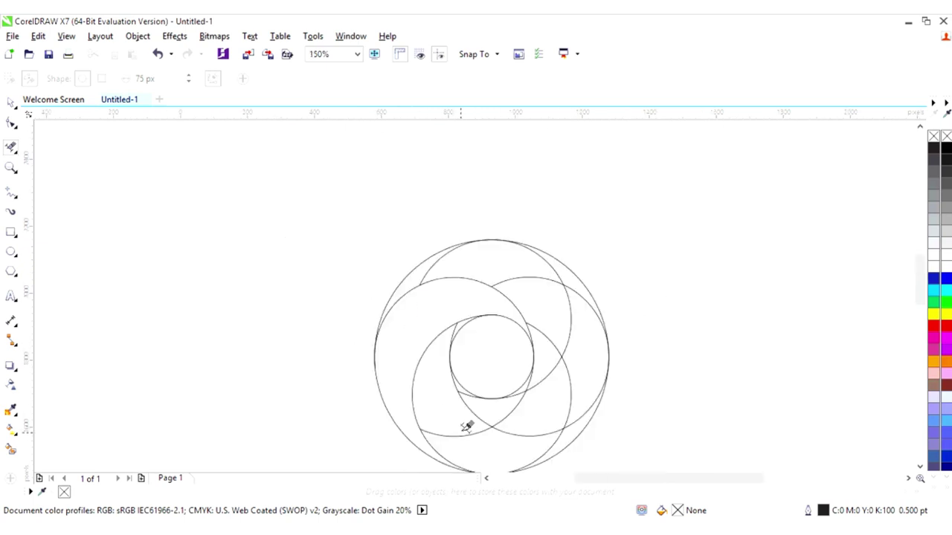
{"action": "scroll", "coordinate": [539, 457], "scroll_direction": "up", "scroll_amount": 2}
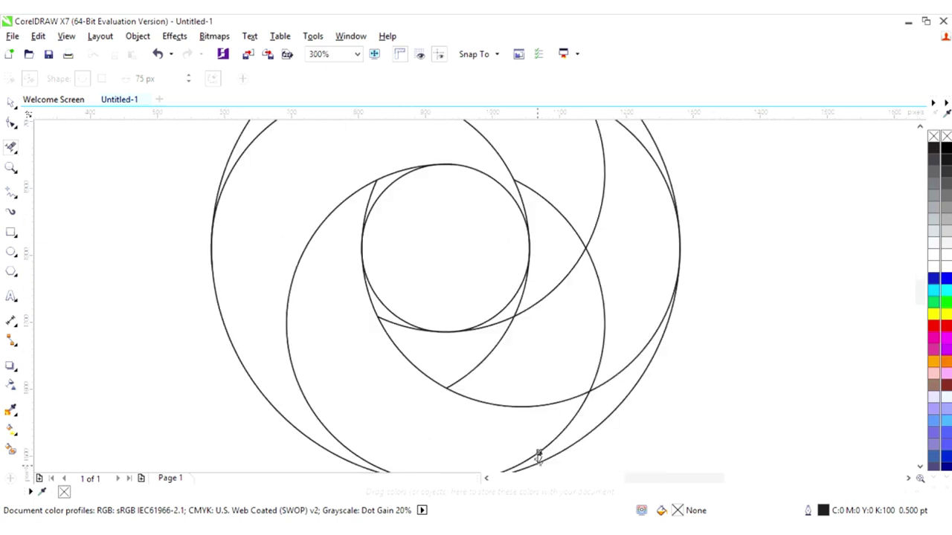
Step: Delete the bottom circle's lower-right and right arcs plus the top and left circles' leftover arcs below the central circle
{"action": "left_click_drag", "start_coordinate": [556, 423], "coordinate": [578, 426]}
{"action": "left_click", "coordinate": [390, 323]}
{"action": "key", "text": "ctrl+z"}
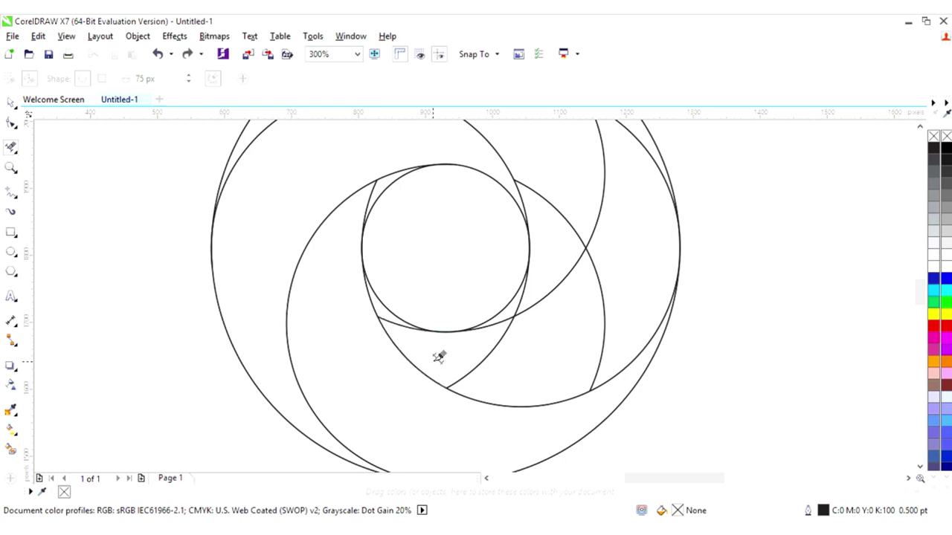
{"action": "left_click", "coordinate": [393, 324]}
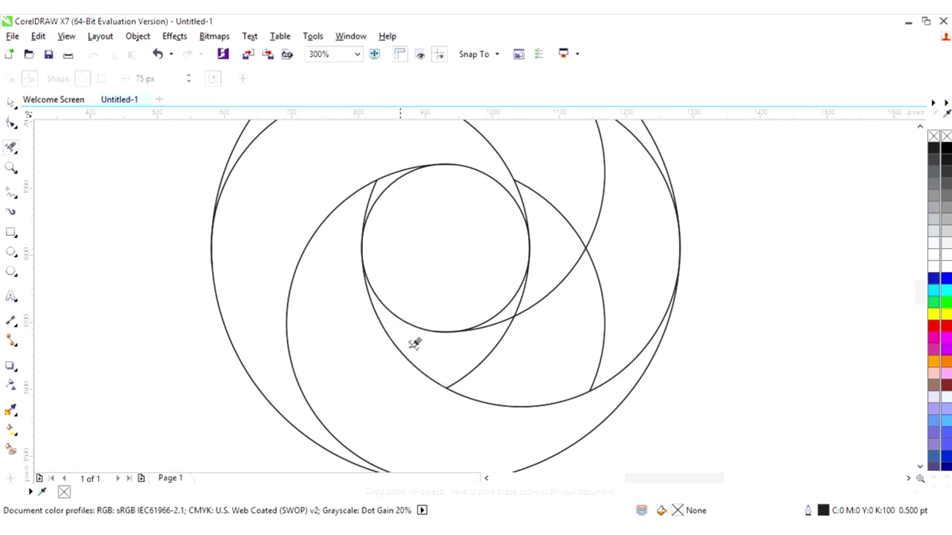
{"action": "left_click", "coordinate": [494, 340]}
{"action": "left_click", "coordinate": [595, 309]}
Step: Delete the right circle's remaining upper arcs and the two leftover stubs on the right side of the central circle
{"action": "scroll", "coordinate": [644, 223], "scroll_direction": "down", "scroll_amount": 1}
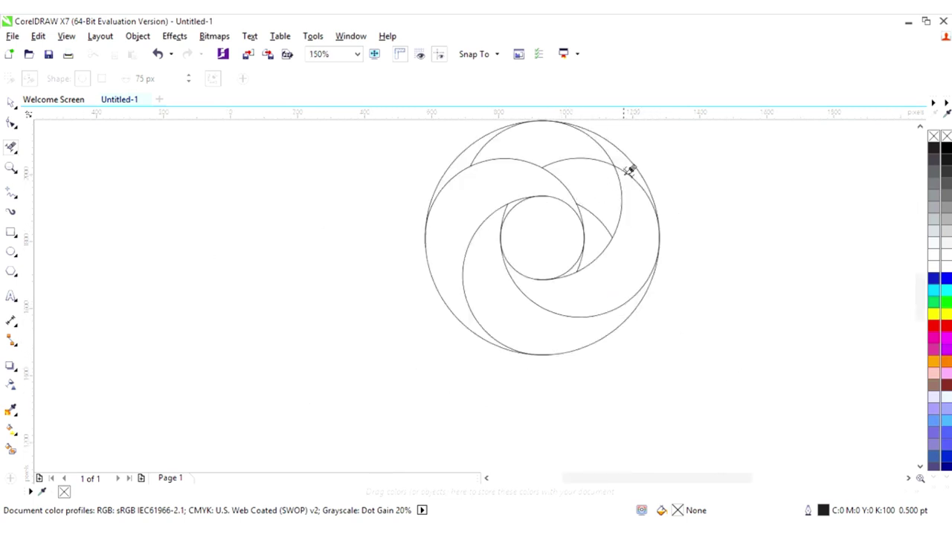
{"action": "left_click", "coordinate": [624, 171]}
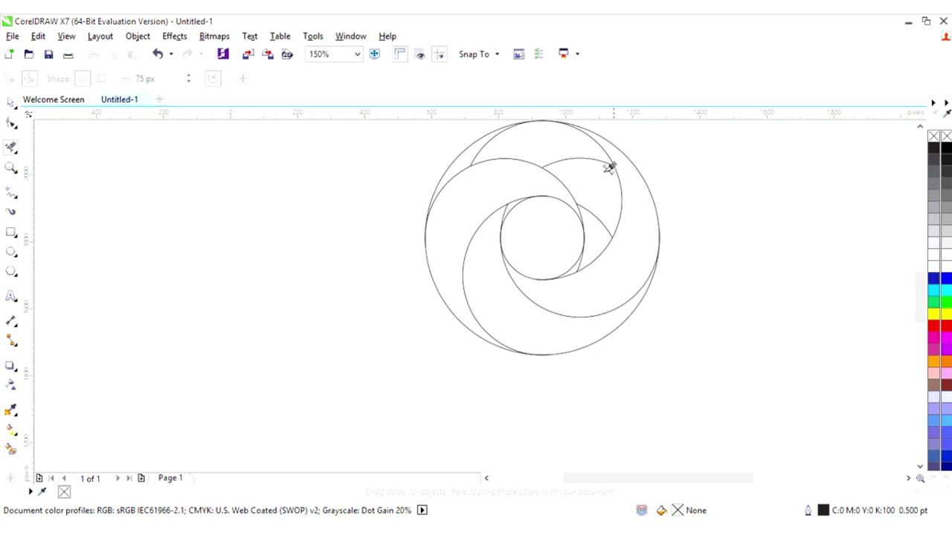
{"action": "left_click", "coordinate": [570, 157]}
{"action": "left_click", "coordinate": [597, 217]}
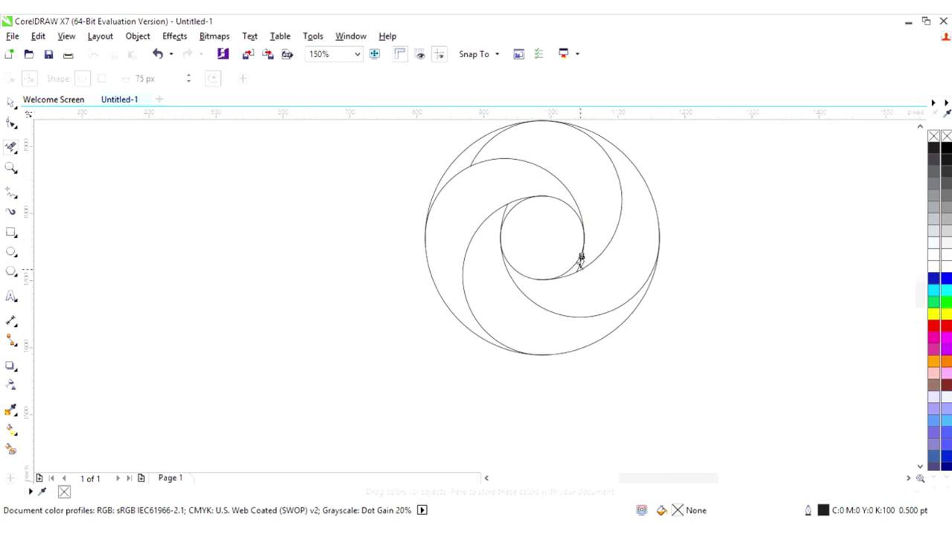
{"action": "scroll", "coordinate": [580, 259], "scroll_direction": "up", "scroll_amount": 2}
{"action": "left_click", "coordinate": [579, 246]}
{"action": "scroll", "coordinate": [602, 198], "scroll_direction": "down", "scroll_amount": 2}
{"action": "scroll", "coordinate": [595, 162], "scroll_direction": "down", "scroll_amount": 1}
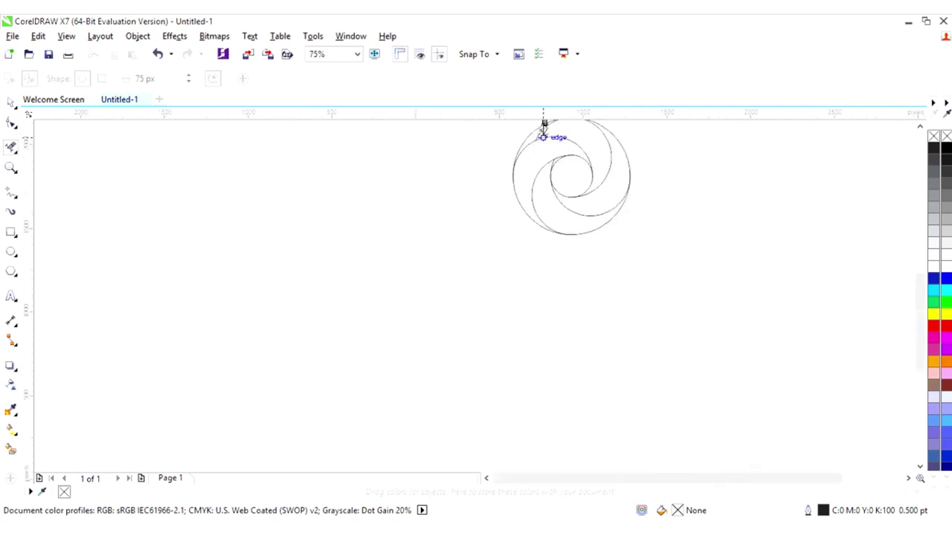
Step: Delete the last two stubs, at the upper left of the outer circle and of the central circle, to leave four swirl blades
{"action": "left_click", "coordinate": [547, 127]}
{"action": "key", "text": "ctrl+z"}
{"action": "scroll", "coordinate": [597, 150], "scroll_direction": "up", "scroll_amount": 2}
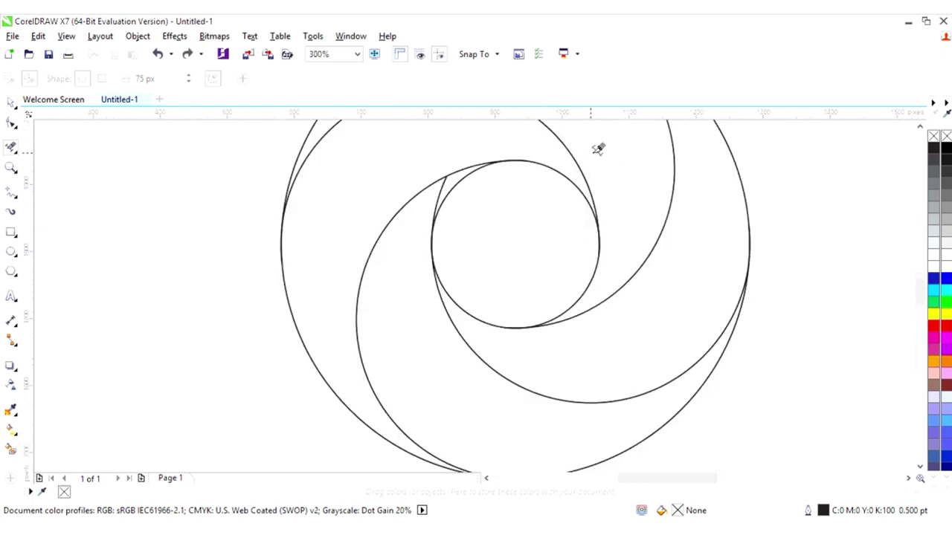
{"action": "scroll", "coordinate": [922, 312], "scroll_direction": "up", "scroll_amount": 5}
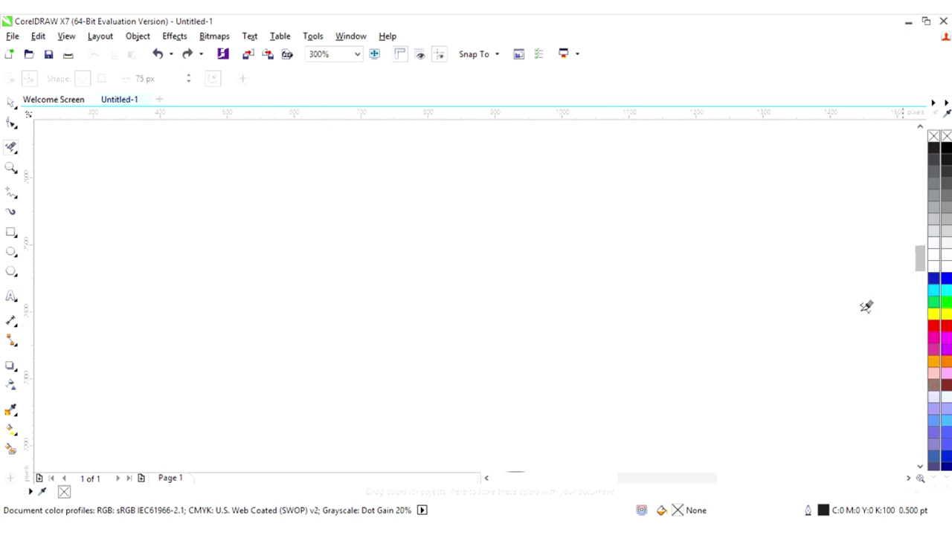
{"action": "scroll", "coordinate": [659, 281], "scroll_direction": "down", "scroll_amount": 1}
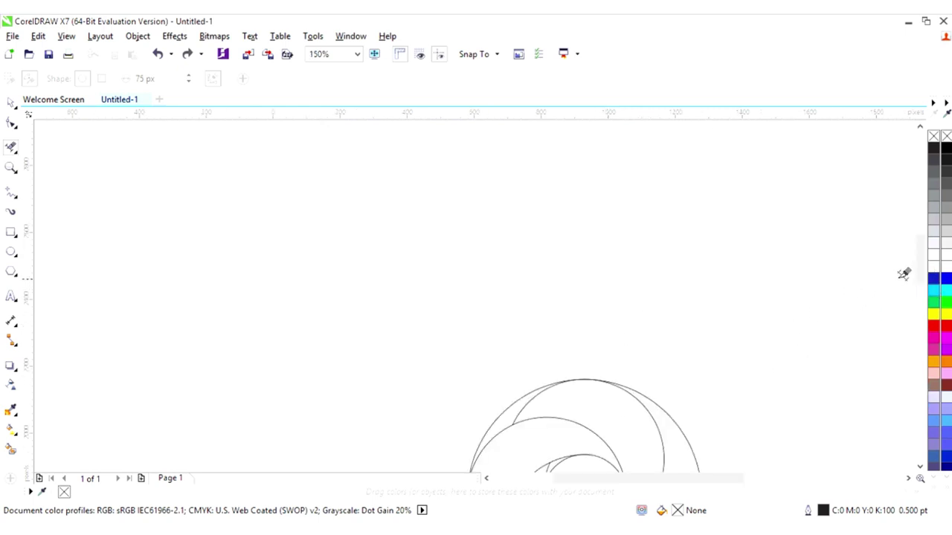
{"action": "left_click_drag", "start_coordinate": [919, 276], "coordinate": [920, 309]}
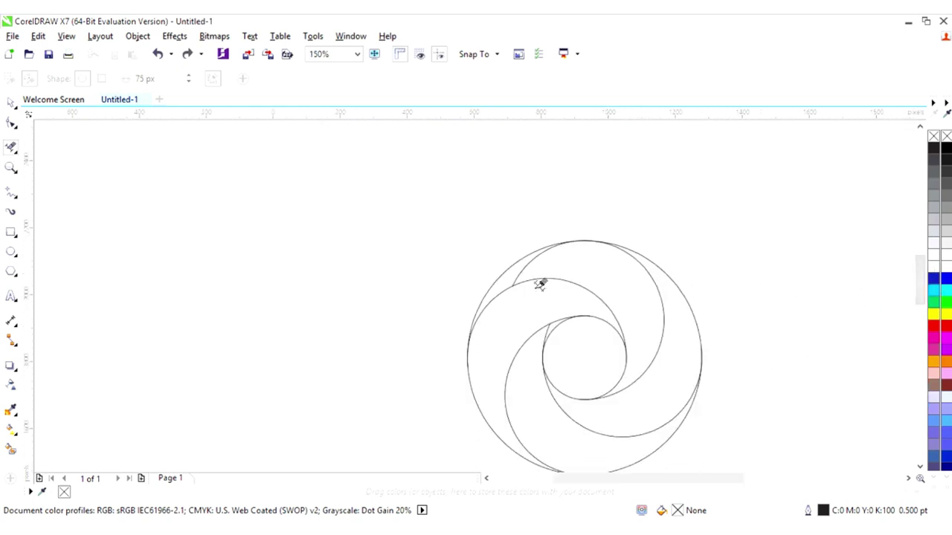
{"action": "scroll", "coordinate": [537, 282], "scroll_direction": "up", "scroll_amount": 1}
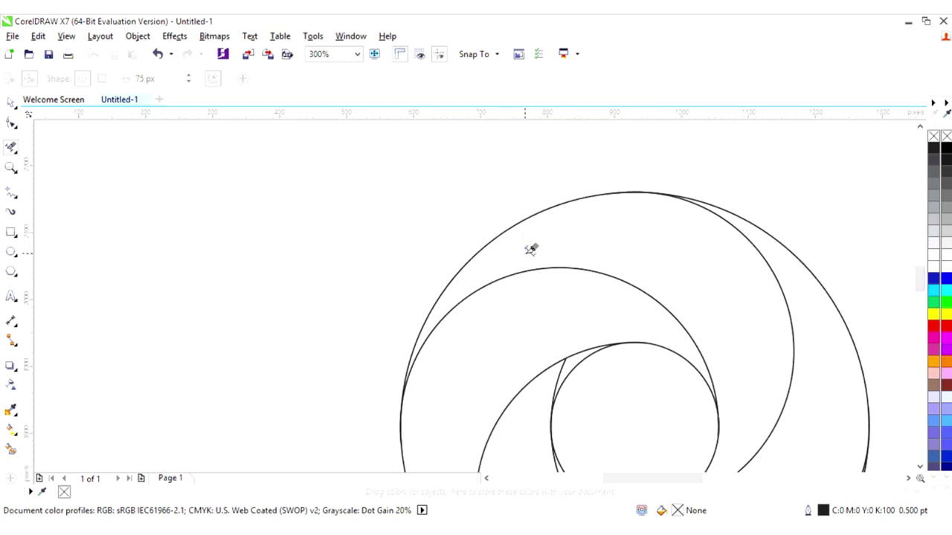
{"action": "scroll", "coordinate": [699, 355], "scroll_direction": "down", "scroll_amount": 1}
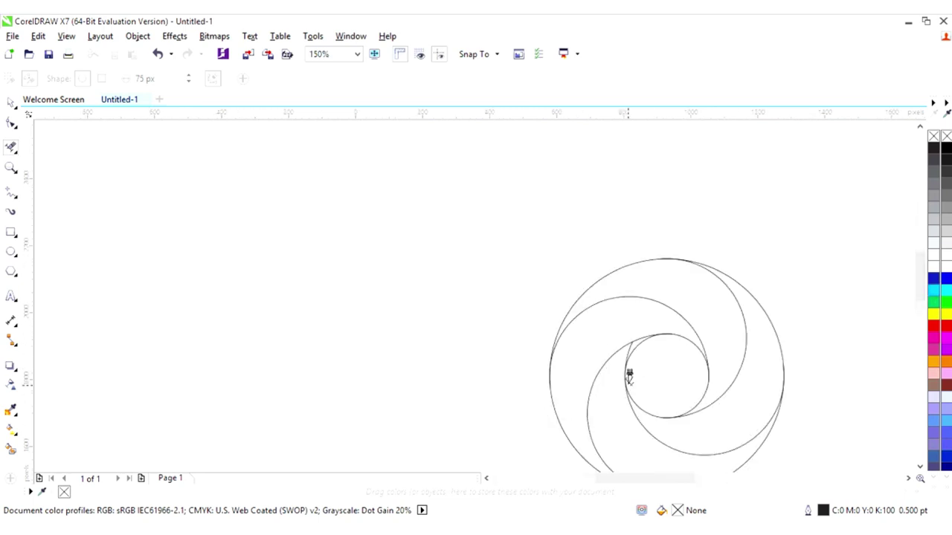
{"action": "scroll", "coordinate": [629, 375], "scroll_direction": "up", "scroll_amount": 1}
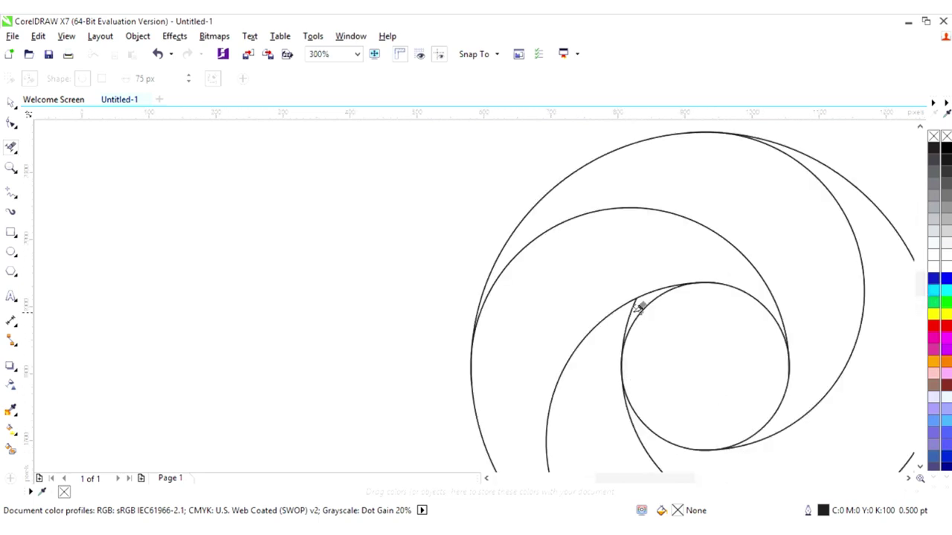
{"action": "scroll", "coordinate": [629, 320], "scroll_direction": "down", "scroll_amount": 1}
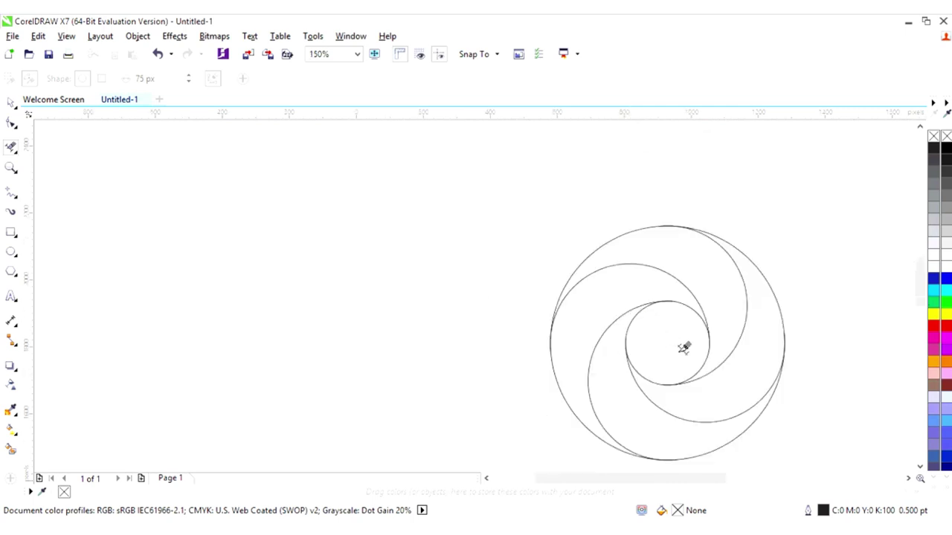
Step: Smart Fill all four swirl blades around the central circle with blue C:40 M:20 Y:0 K:40 and a 0.5 pt black outline
{"action": "left_click", "coordinate": [12, 105]}
{"action": "left_click_drag", "start_coordinate": [919, 304], "coordinate": [927, 316]}
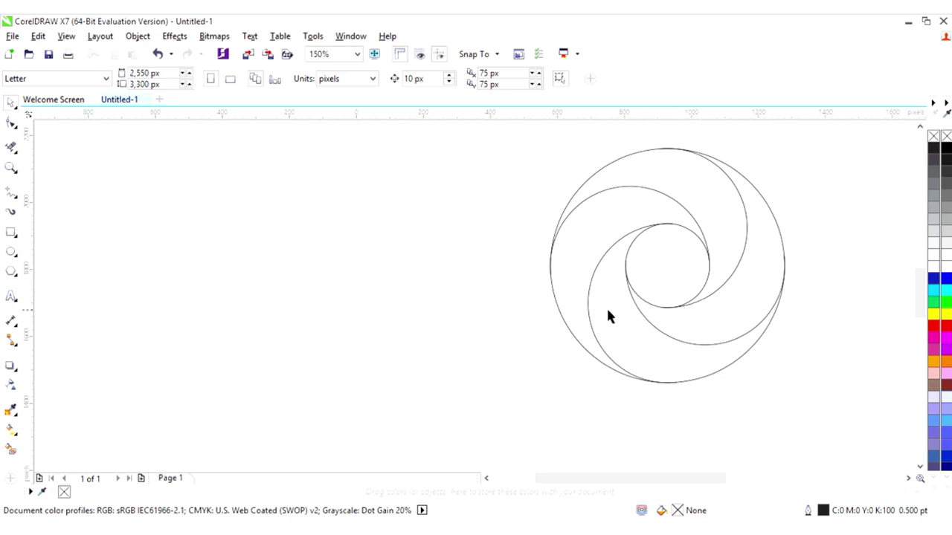
{"action": "left_click", "coordinate": [12, 450]}
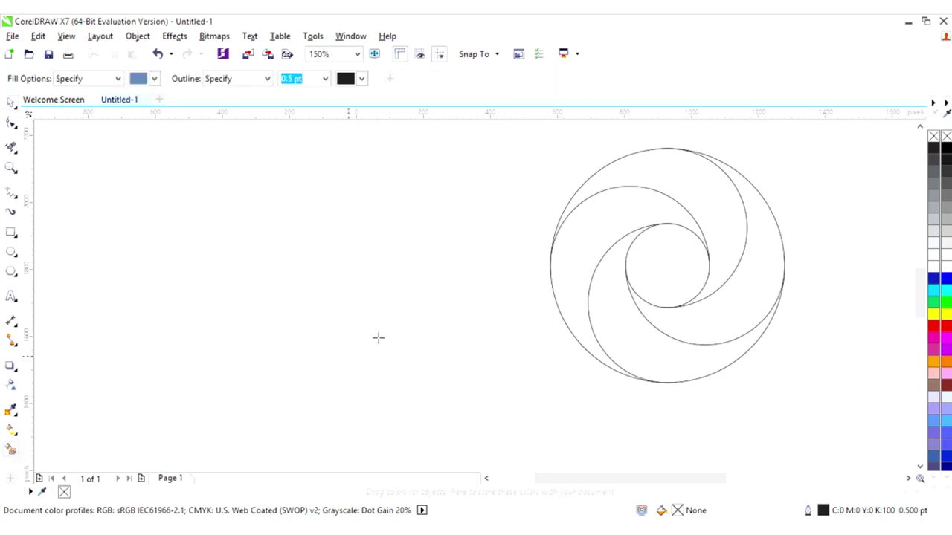
{"action": "left_click", "coordinate": [711, 208]}
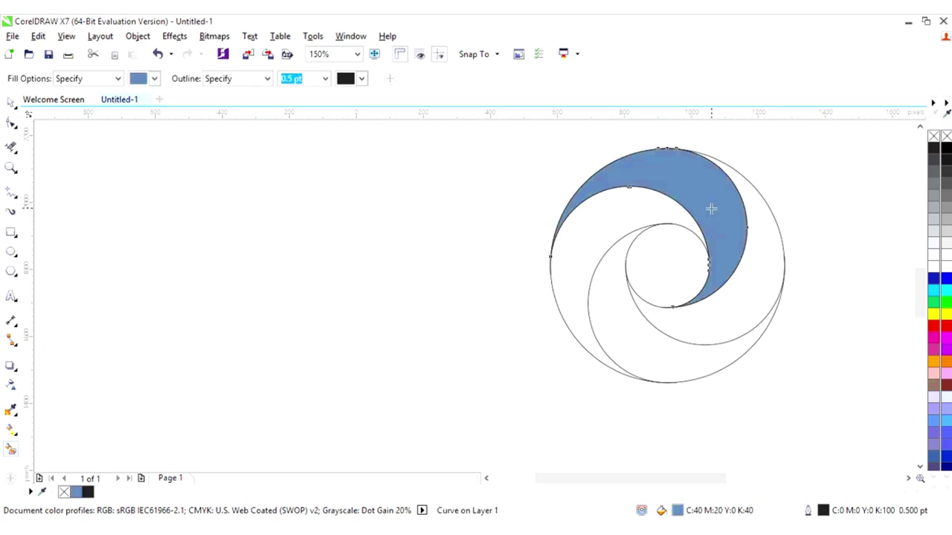
{"action": "left_click", "coordinate": [757, 277]}
{"action": "left_click", "coordinate": [681, 362]}
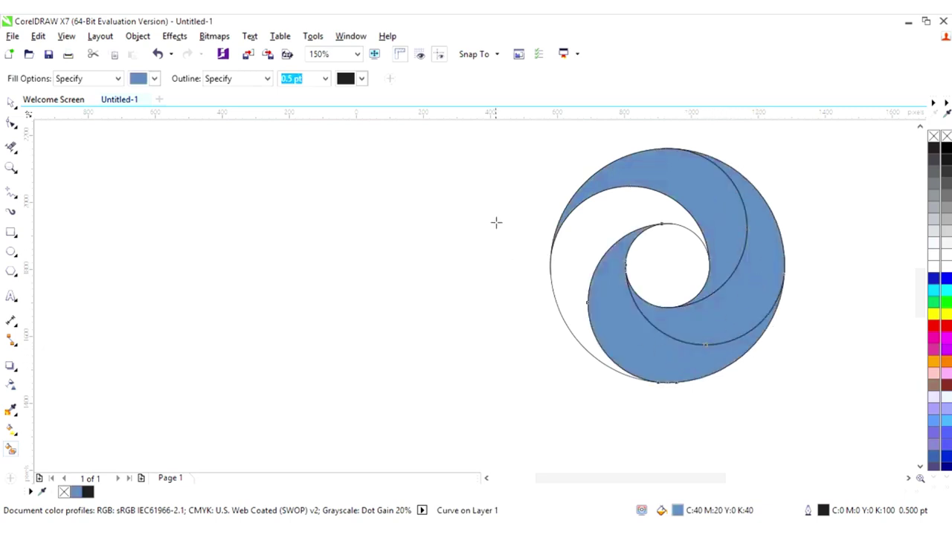
{"action": "left_click", "coordinate": [588, 233]}
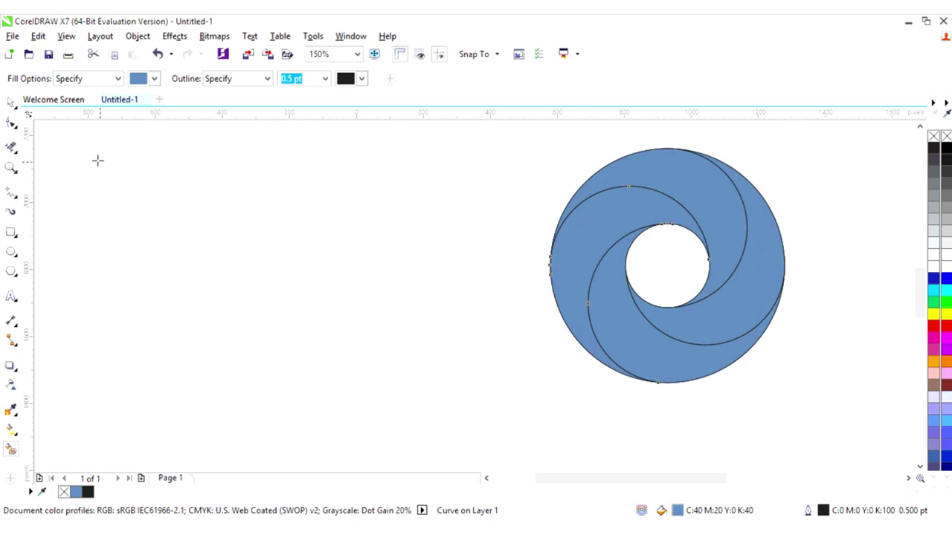
Step: Select the four blue swirl blades together and move them left, clear of the original outline drawing
{"action": "left_click", "coordinate": [11, 105]}
{"action": "left_click", "coordinate": [818, 275]}
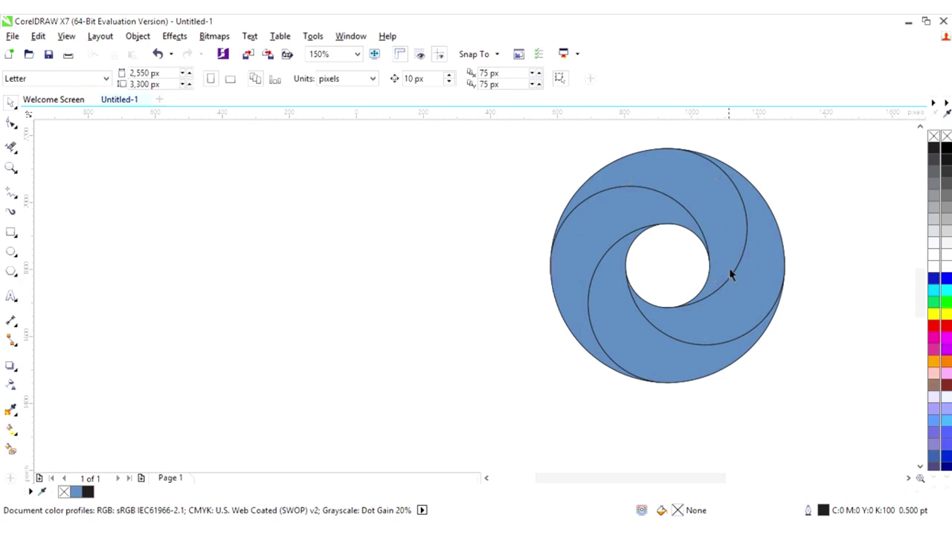
{"action": "left_click", "coordinate": [718, 214]}
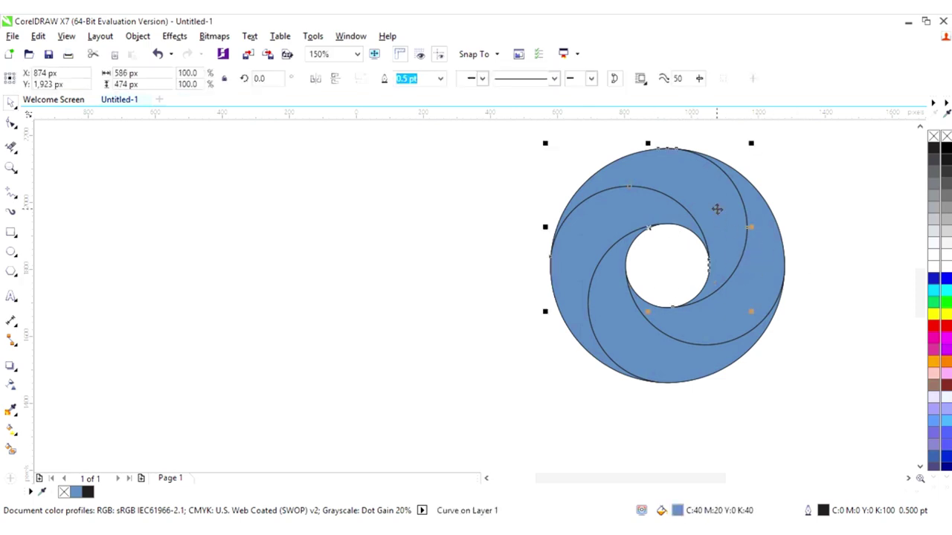
{"action": "left_click", "coordinate": [755, 258], "text": "shift"}
{"action": "left_click", "coordinate": [692, 365], "text": "shift"}
{"action": "left_click", "coordinate": [583, 247], "text": "shift"}
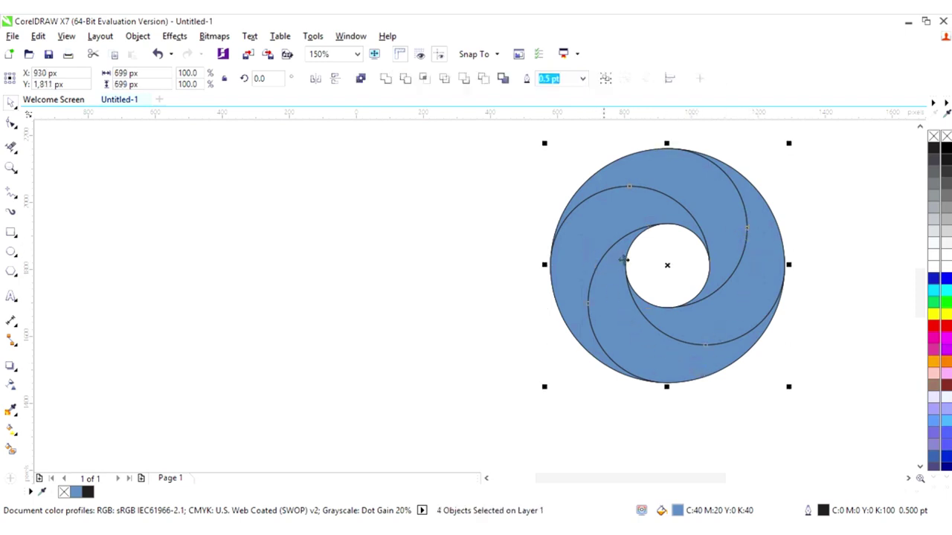
{"action": "left_click_drag", "start_coordinate": [667, 265], "coordinate": [341, 274]}
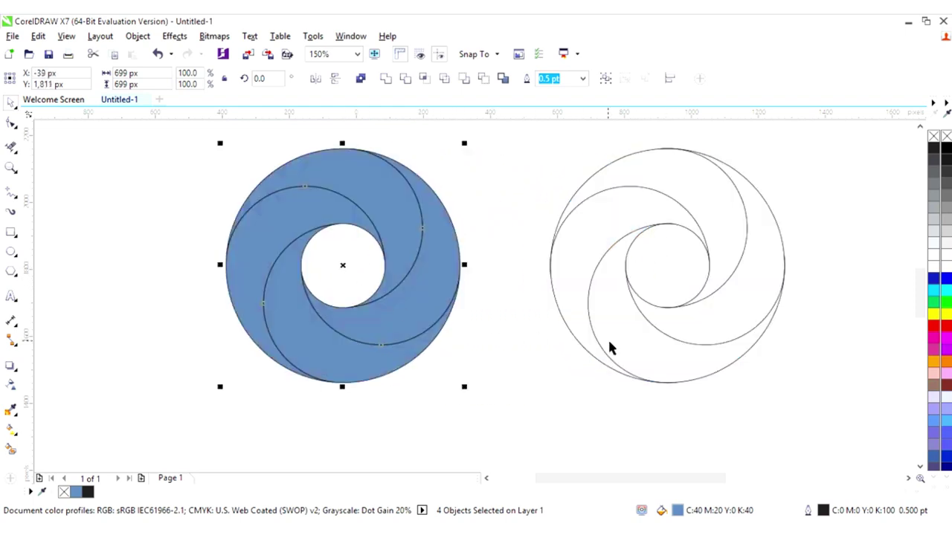
Step: Delete all of the original unfilled outline curves left beside the blue swirl
{"action": "left_click", "coordinate": [608, 394]}
{"action": "left_click_drag", "start_coordinate": [502, 140], "coordinate": [798, 412]}
{"action": "key", "text": "Delete"}
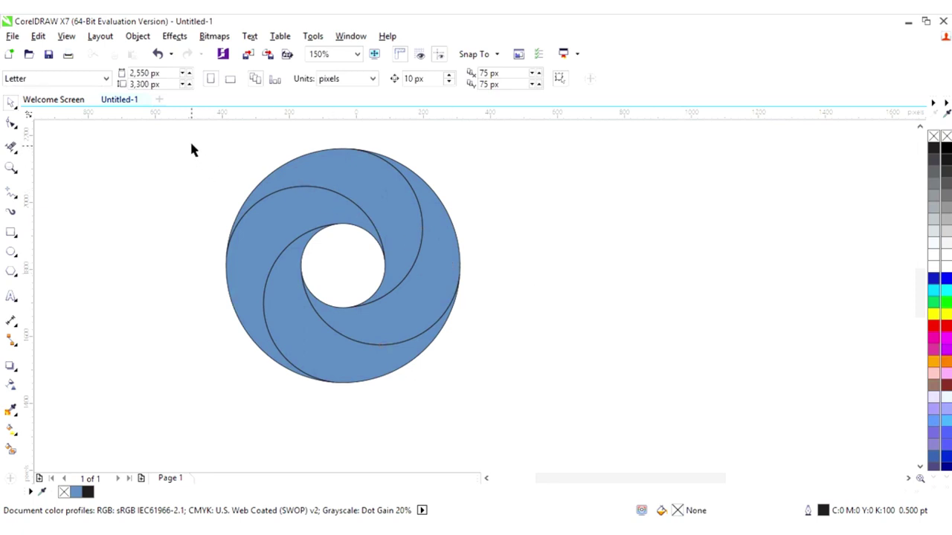
Step: Remove the fill from all four swirl blades, keeping only their black outlines
{"action": "left_click_drag", "start_coordinate": [311, 213], "coordinate": [490, 396]}
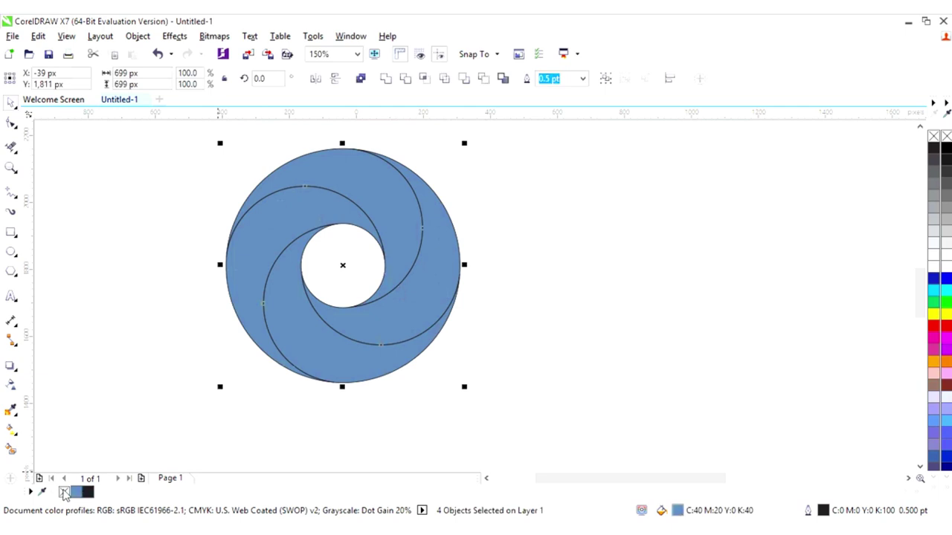
{"action": "left_click", "coordinate": [65, 496]}
{"action": "left_click", "coordinate": [520, 420]}
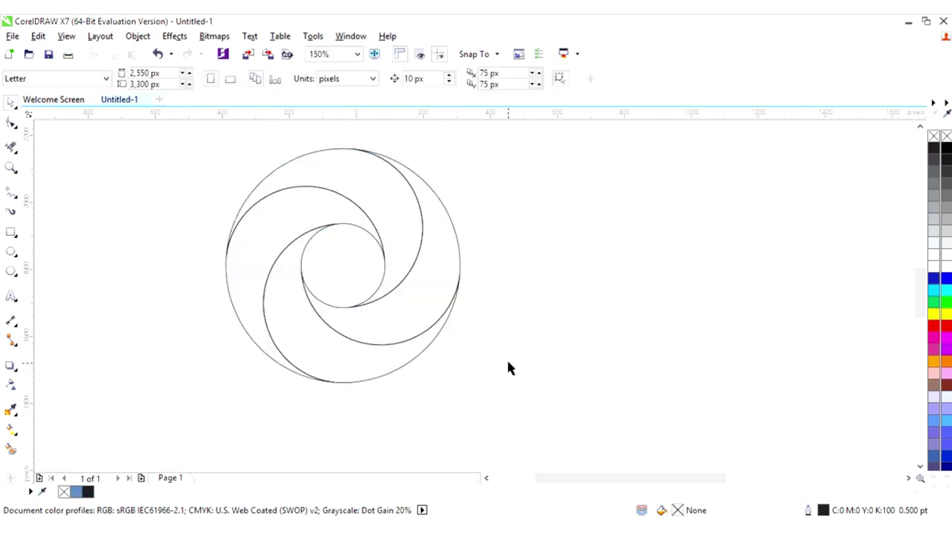
Step: Fill the upper blade blue (#0000FF), the right blade yellow, the lower blade red and the left blade green
{"action": "left_click", "coordinate": [397, 230]}
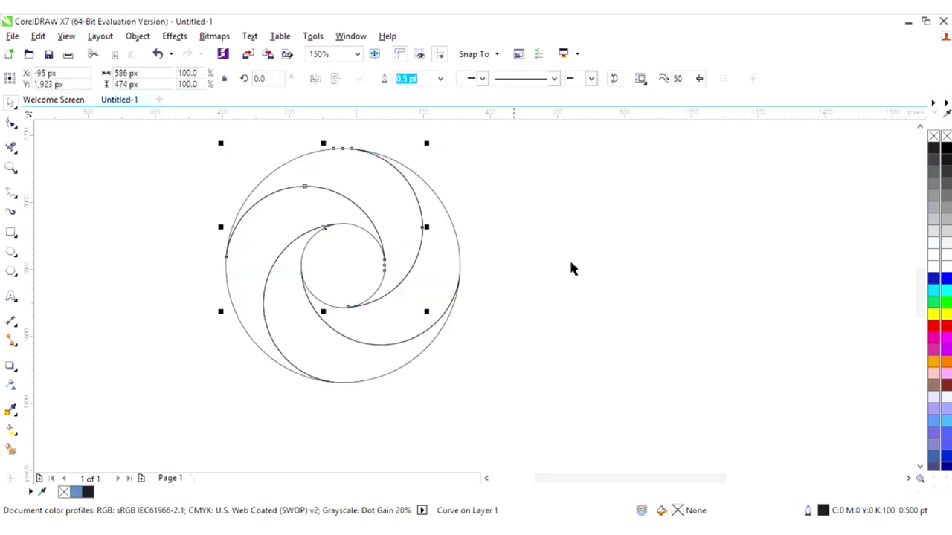
{"action": "left_click", "coordinate": [946, 280]}
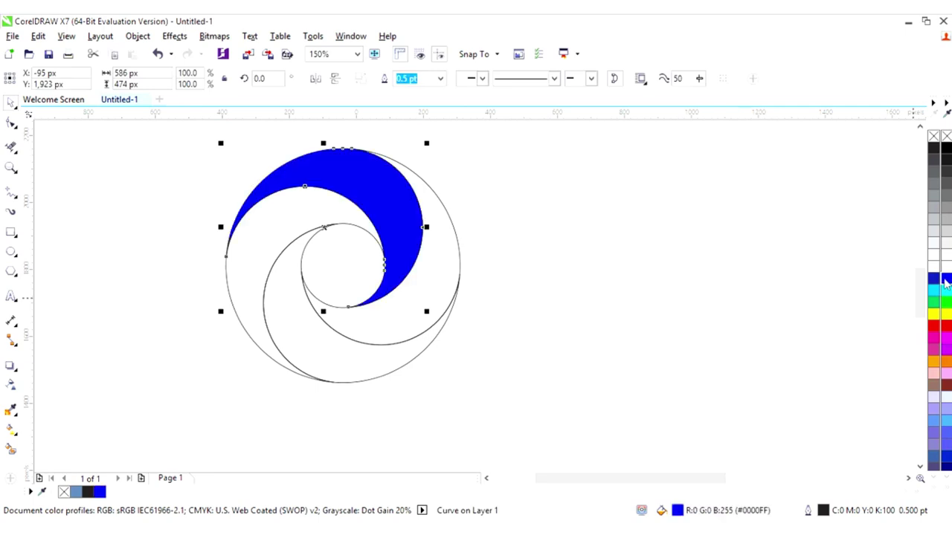
{"action": "left_click", "coordinate": [449, 305]}
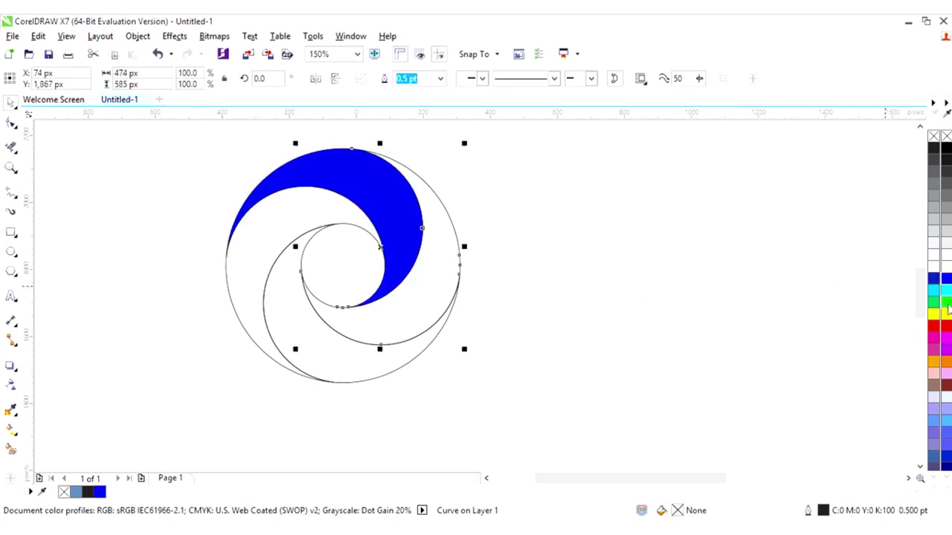
{"action": "left_click", "coordinate": [945, 312]}
{"action": "left_click", "coordinate": [329, 351]}
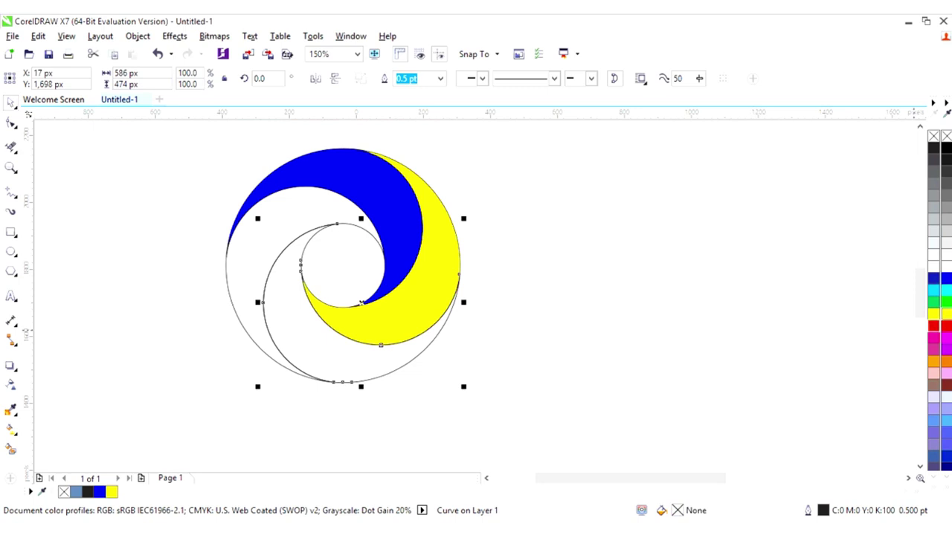
{"action": "left_click", "coordinate": [946, 327]}
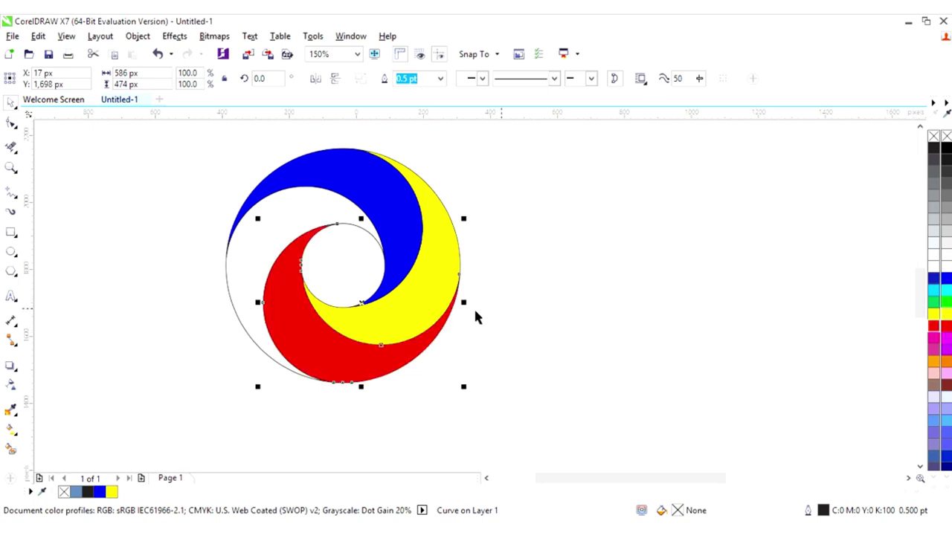
{"action": "left_click", "coordinate": [322, 200]}
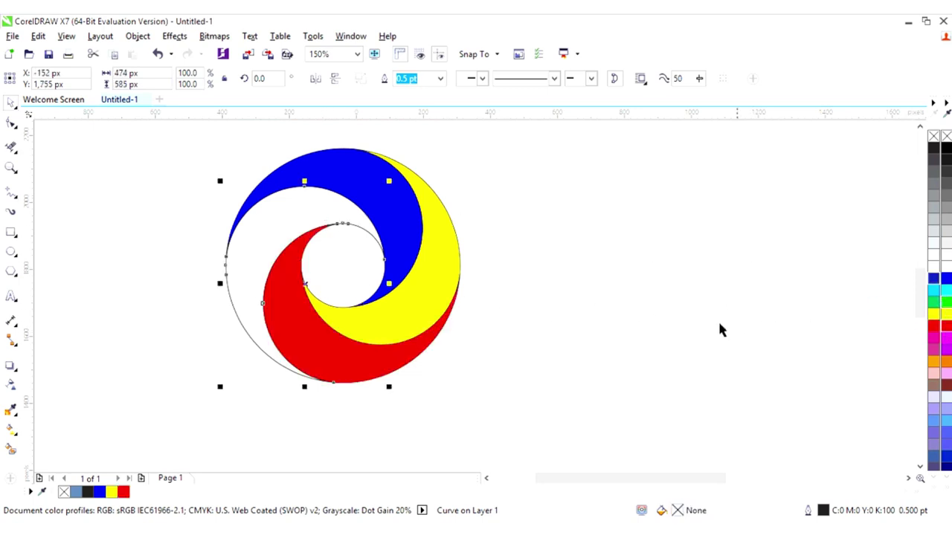
{"action": "key", "text": "Escape"}
Step: Duplicate the complete four-colour swirl to the right of the original at the same height
{"action": "left_click_drag", "start_coordinate": [185, 145], "coordinate": [489, 381]}
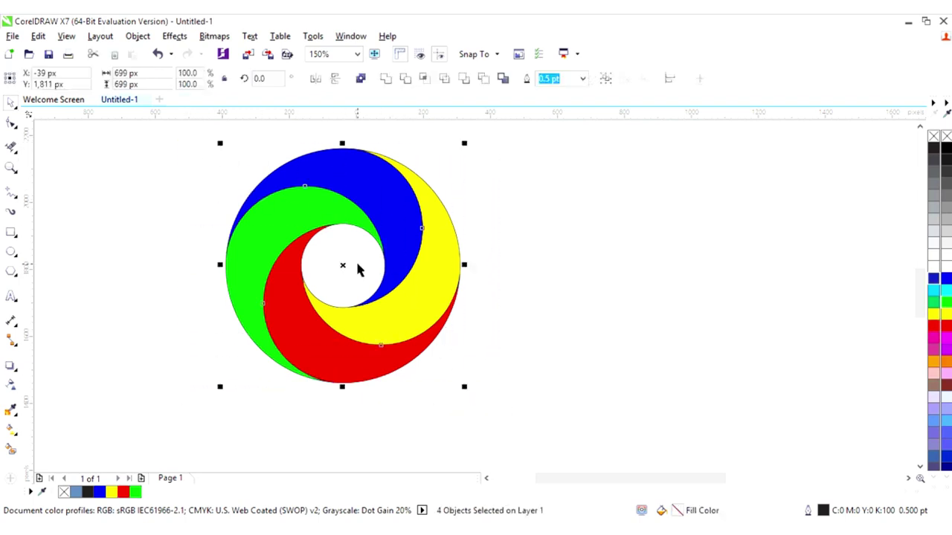
{"action": "left_click_drag", "start_coordinate": [344, 264], "coordinate": [647, 290]}
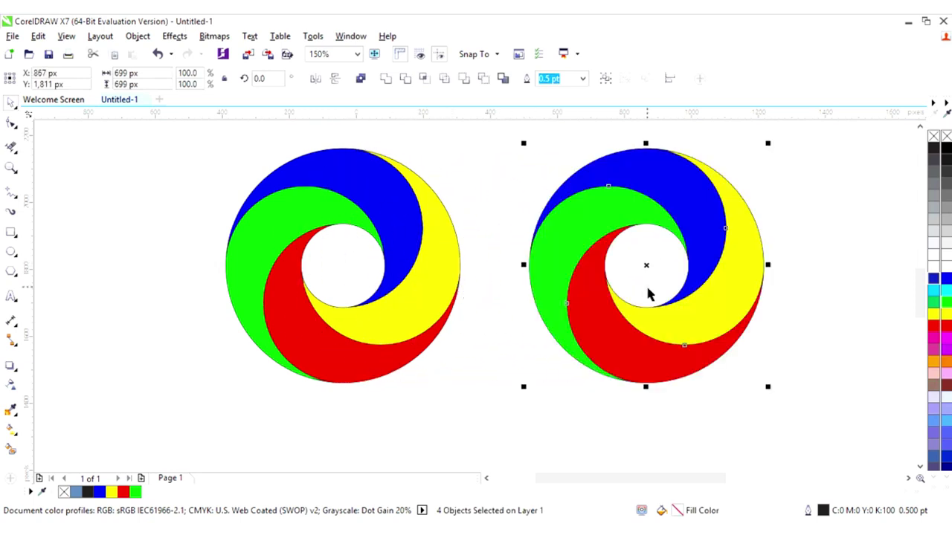
{"action": "left_click", "coordinate": [816, 390]}
Step: Set the outline width of the duplicated swirl's blades to 8.0 pt and reduce it to 4.0 pt
{"action": "left_click_drag", "start_coordinate": [526, 149], "coordinate": [788, 401]}
{"action": "left_click", "coordinate": [583, 80]}
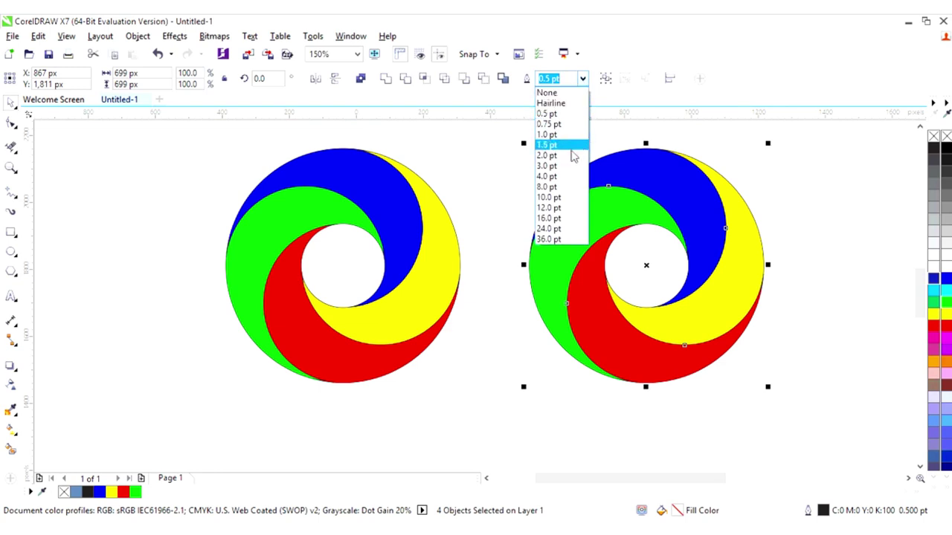
{"action": "left_click", "coordinate": [563, 185]}
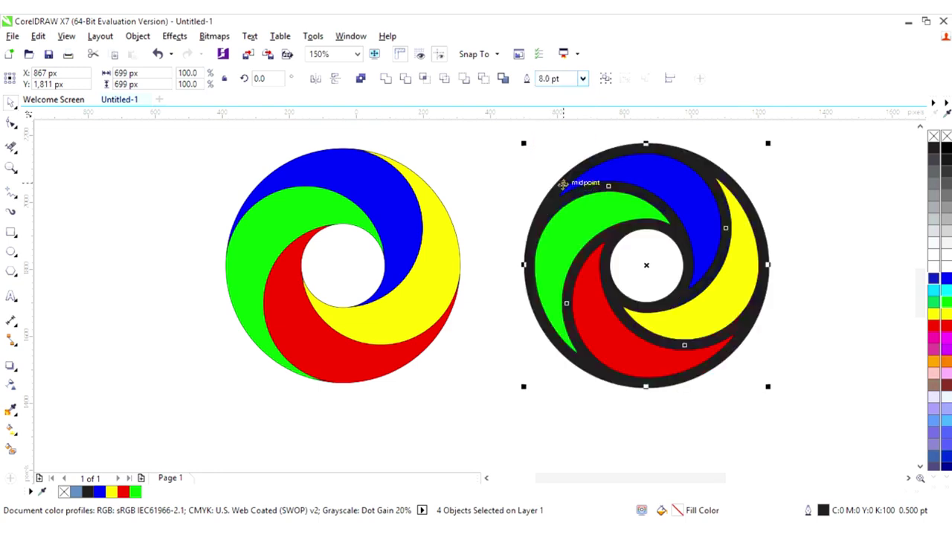
{"action": "left_click", "coordinate": [583, 79]}
{"action": "left_click", "coordinate": [565, 174]}
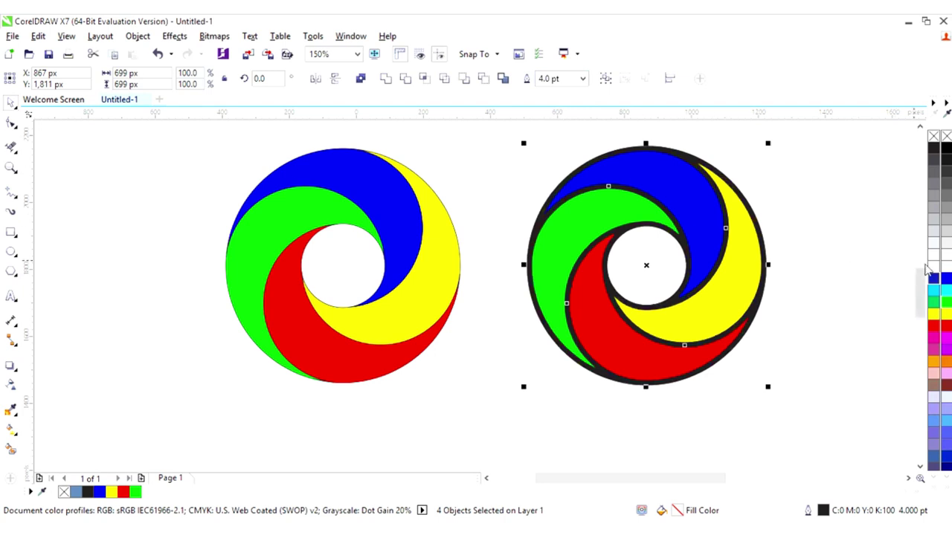
Step: Colour the duplicated swirl's outlines white (#FFFFFF) and clear the selection
{"action": "right_click", "coordinate": [948, 269]}
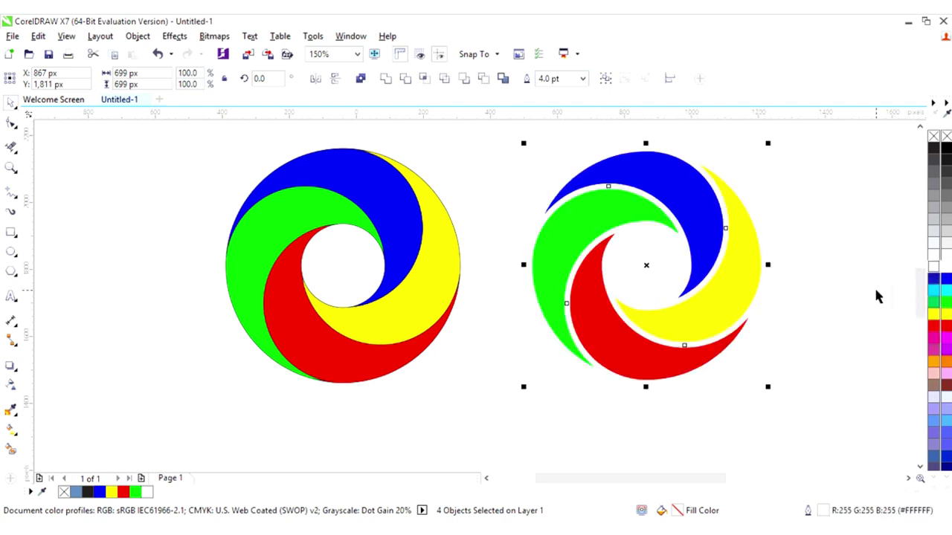
{"action": "left_click", "coordinate": [873, 285]}
{"action": "left_click_drag", "start_coordinate": [136, 147], "coordinate": [799, 408]}
{"action": "left_click", "coordinate": [832, 390]}
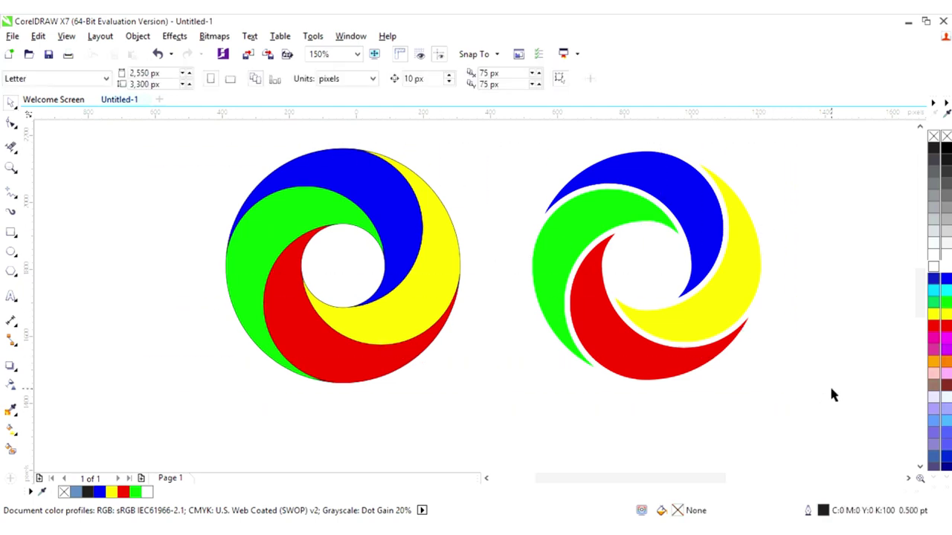